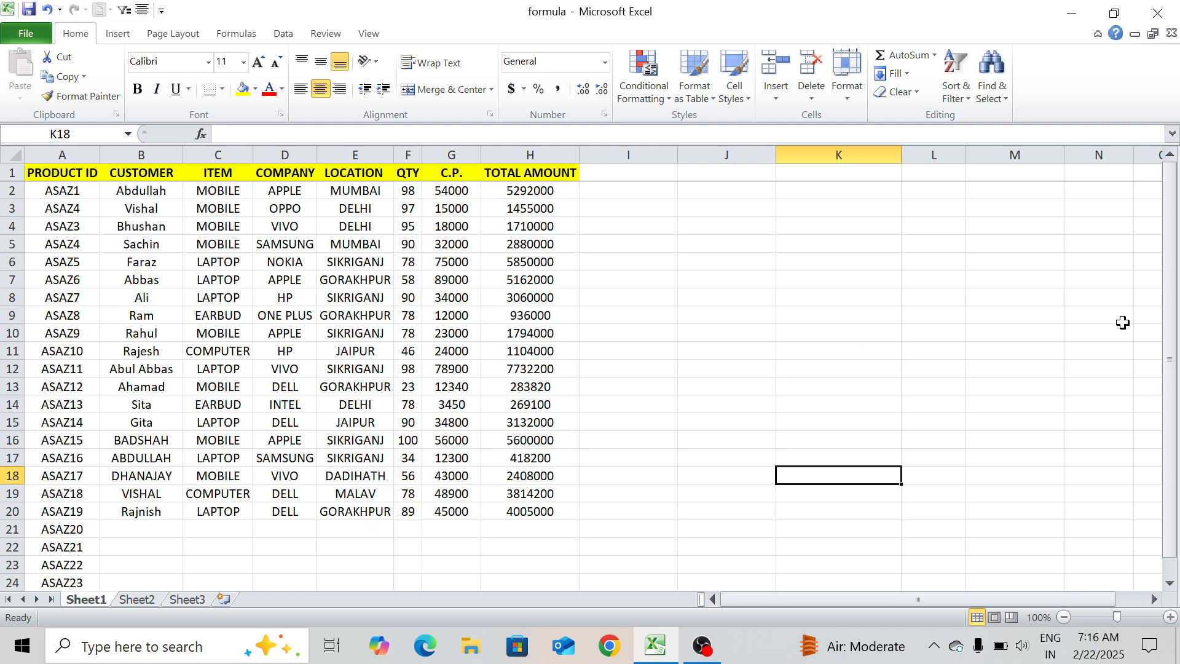
{"action": "left_click_drag", "start_coordinate": [1163, 325], "coordinate": [1159, 385]}
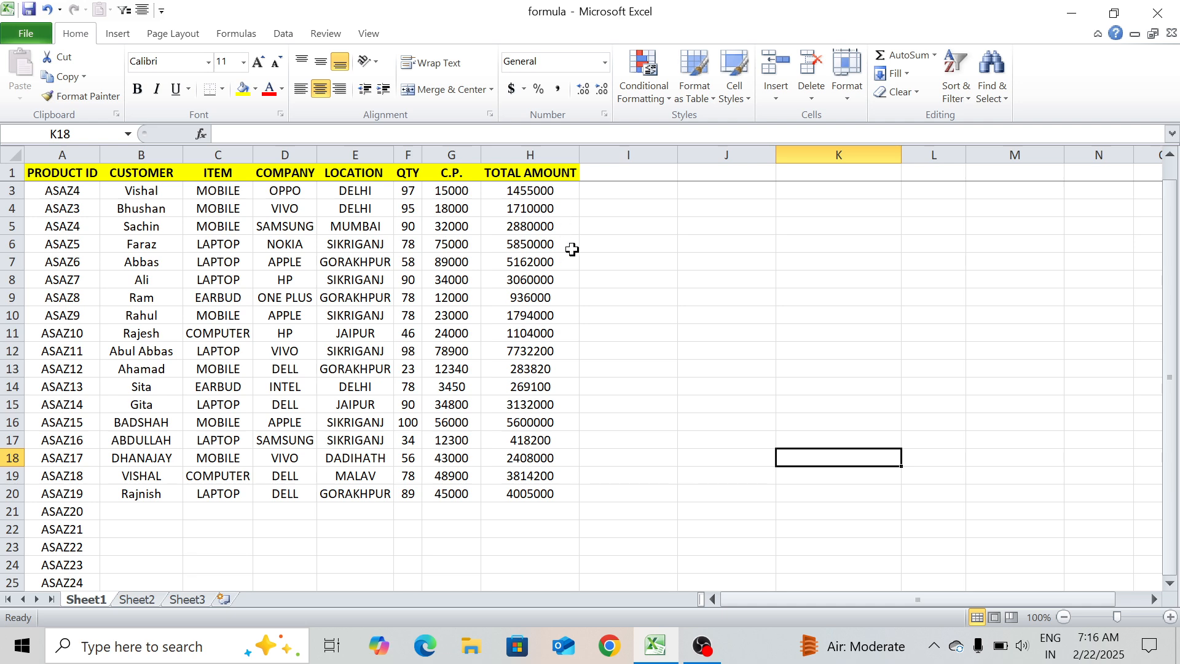
{"action": "left_click", "coordinate": [142, 603]}
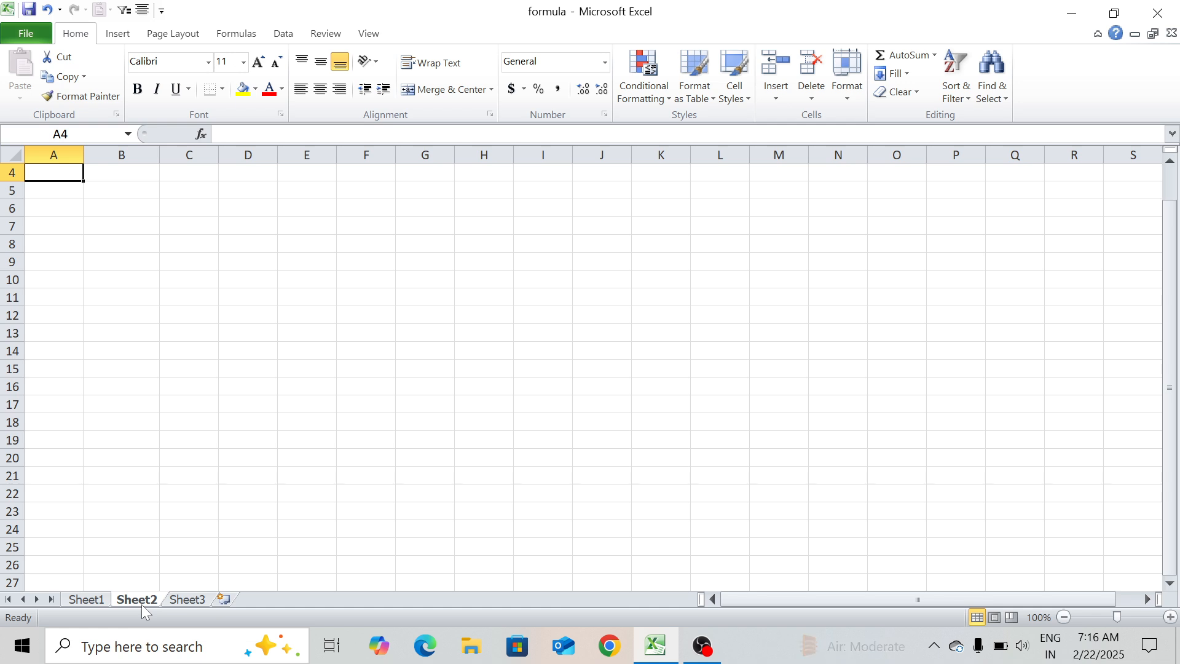
{"action": "left_click", "coordinate": [86, 599]}
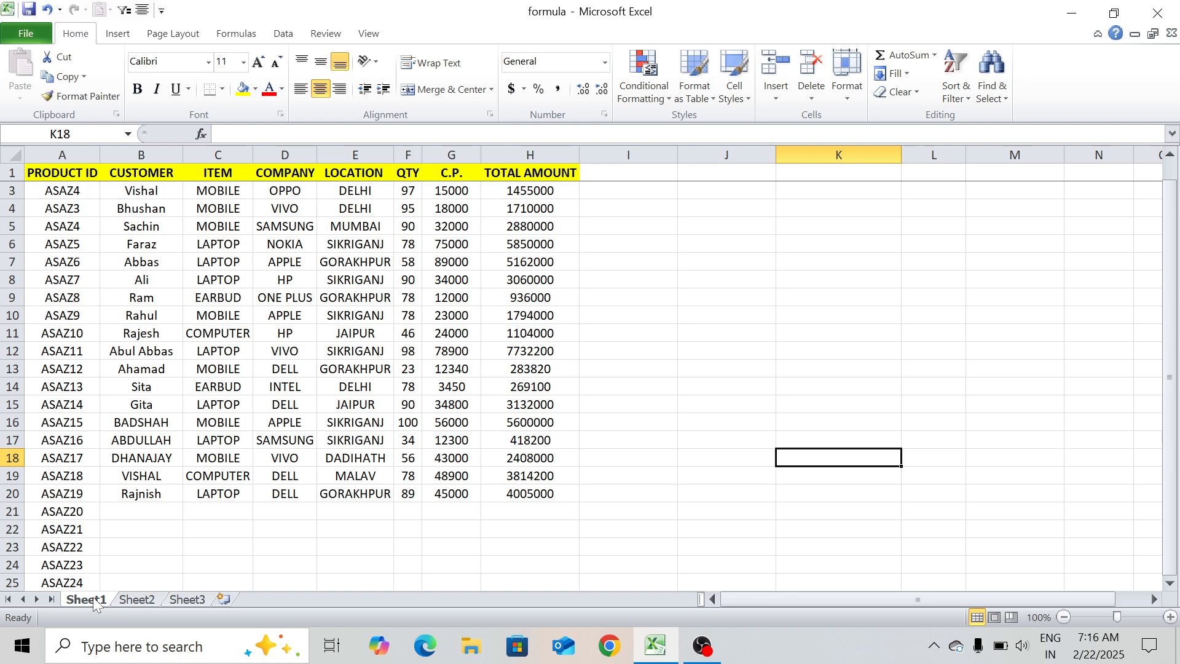
- Copy the header row A1:H1 from Sheet1, paste it transposed into Sheet2 starting at A4, and autofit column A
{"action": "left_click", "coordinate": [54, 176]}
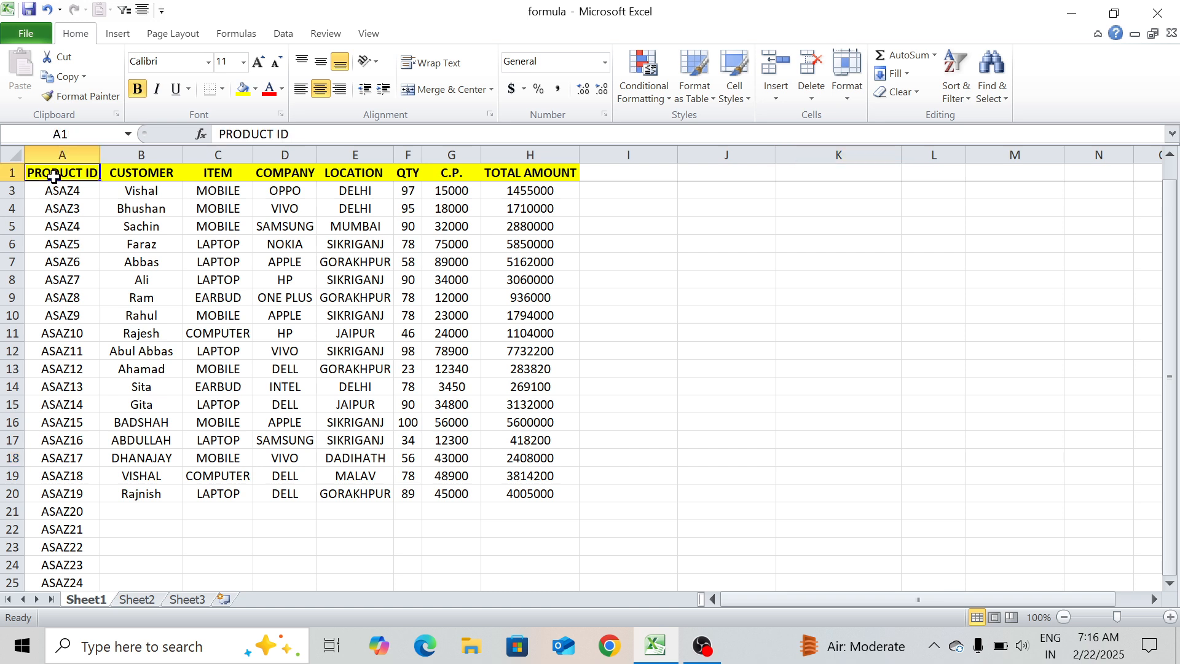
{"action": "key", "text": "ctrl+shift+Right"}
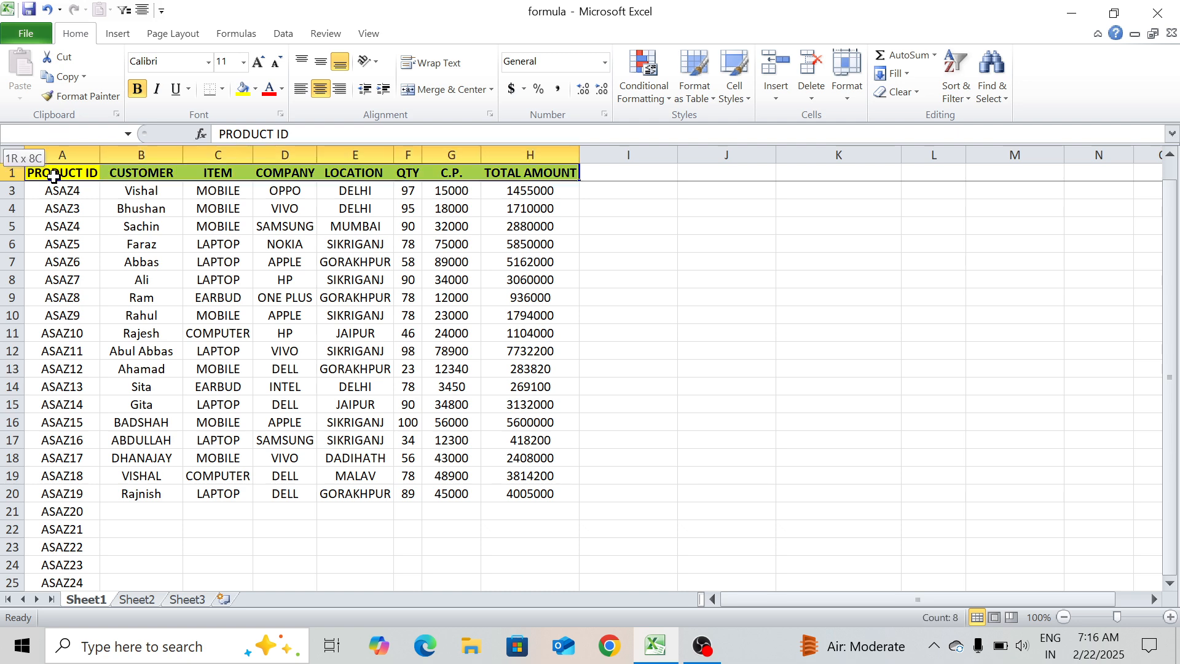
{"action": "key", "text": "ctrl+c"}
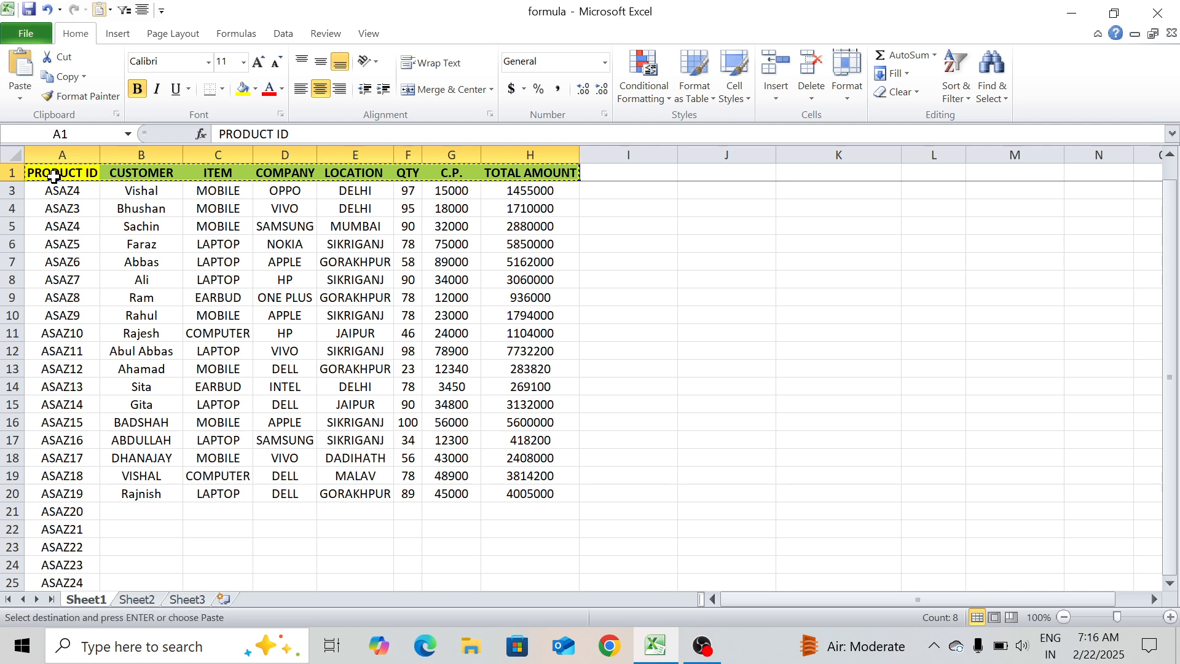
{"action": "left_click", "coordinate": [127, 601]}
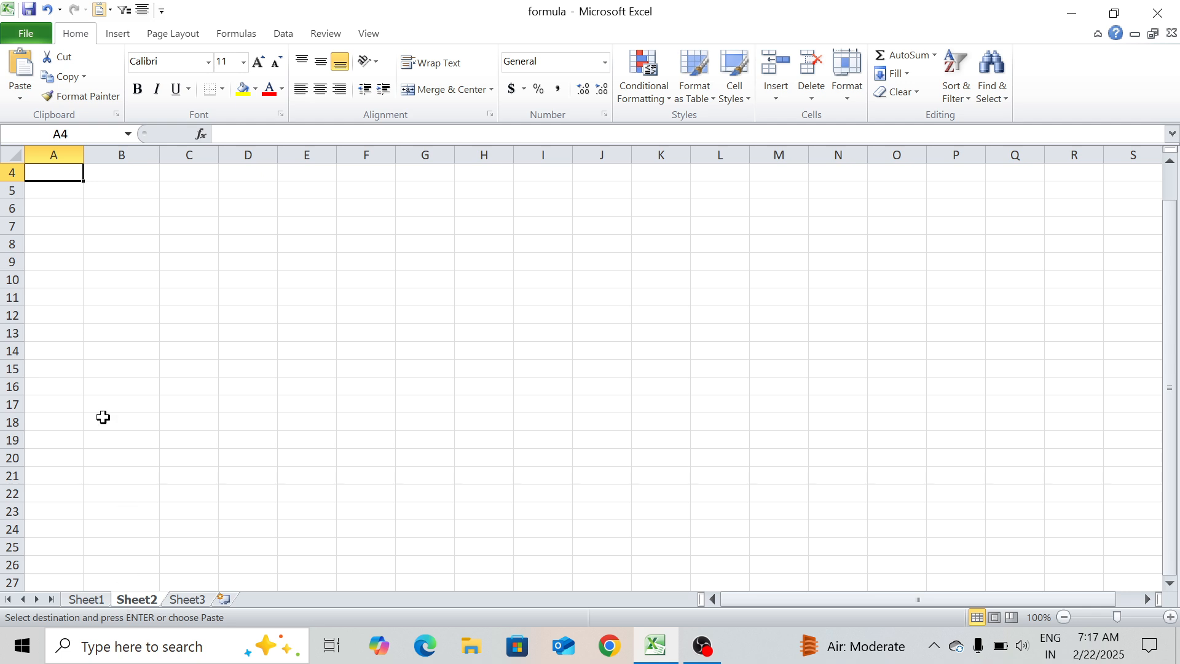
{"action": "left_click", "coordinate": [20, 97]}
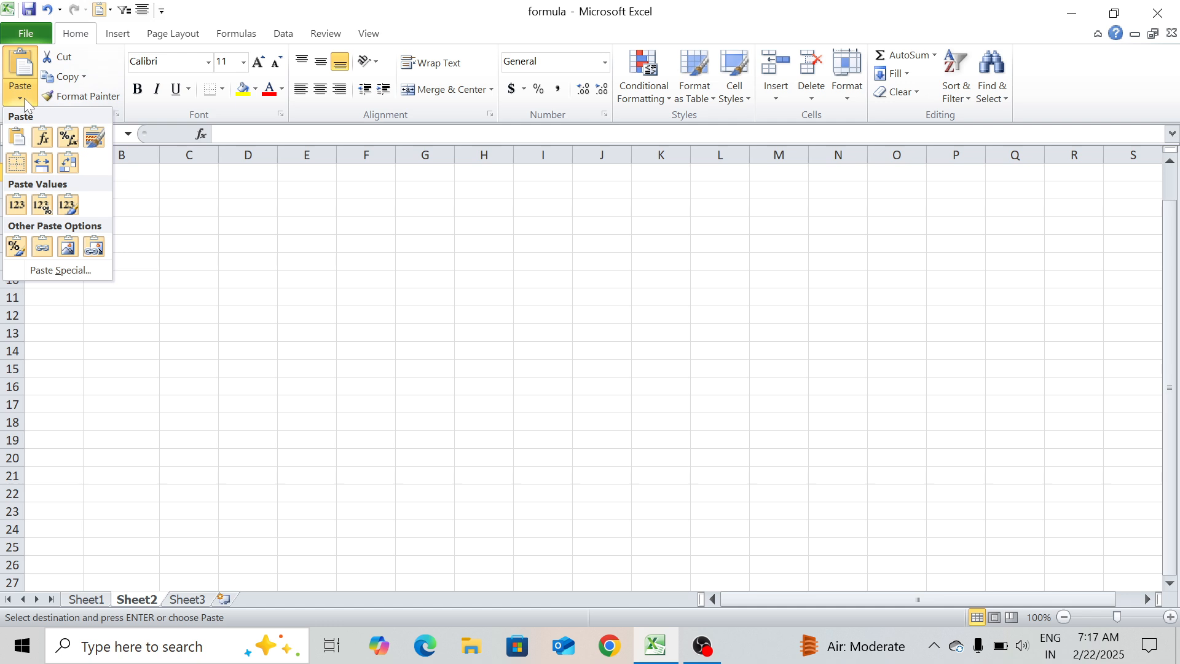
{"action": "left_click", "coordinate": [67, 168]}
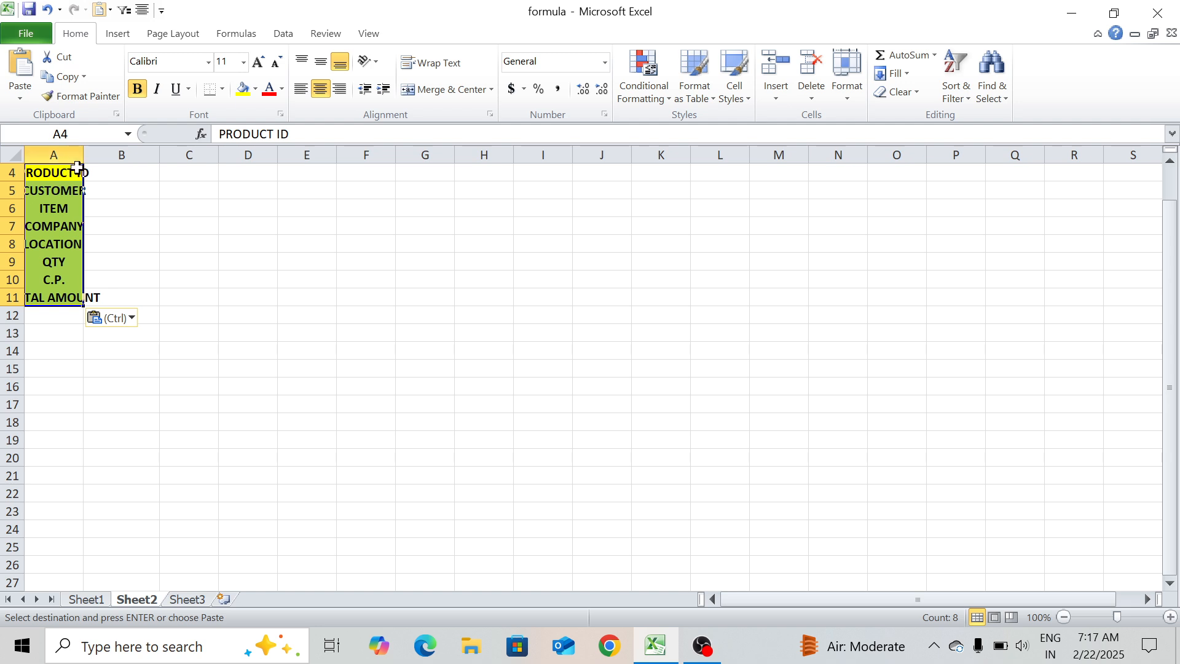
{"action": "double_click", "coordinate": [83, 157]}
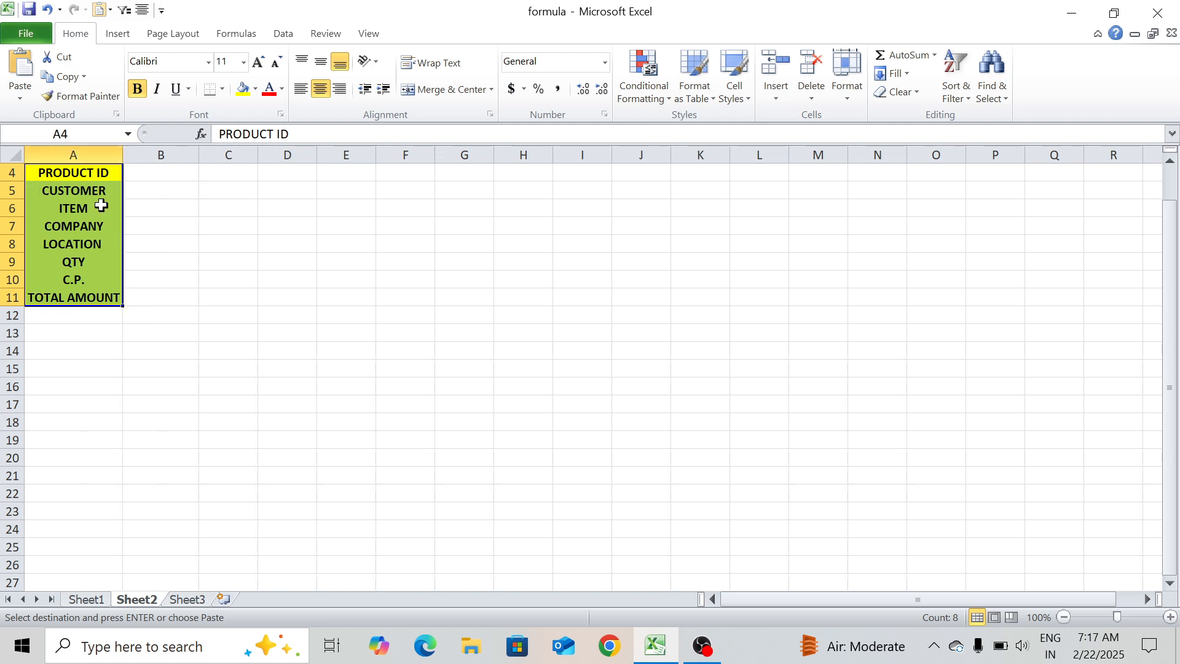
{"action": "left_click", "coordinate": [160, 285]}
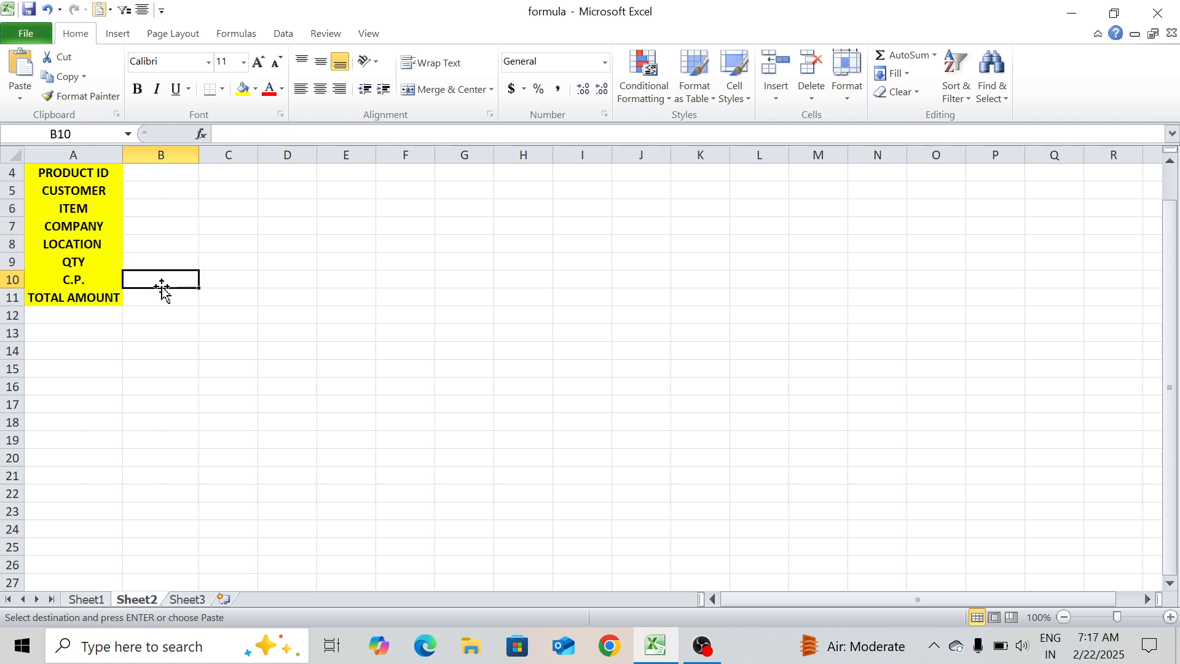
- Add list data validation to cell B4 on Sheet2 with the source =Sheet1!$A:$A
{"action": "left_click", "coordinate": [164, 175]}
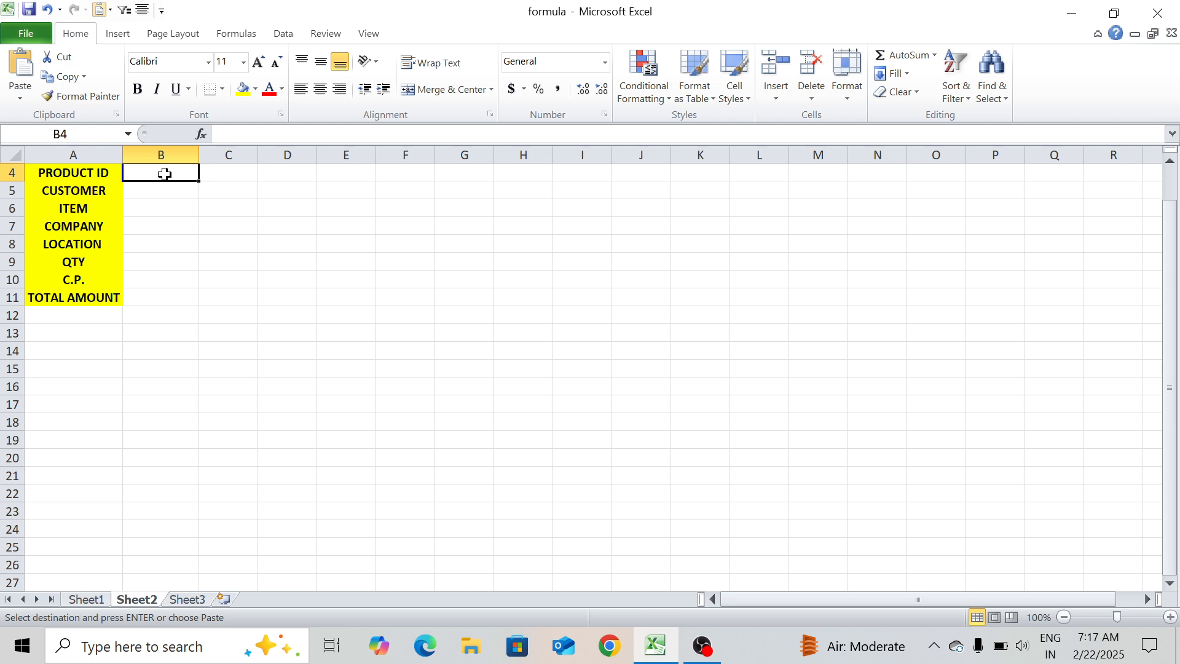
{"action": "key", "text": "alt+d"}
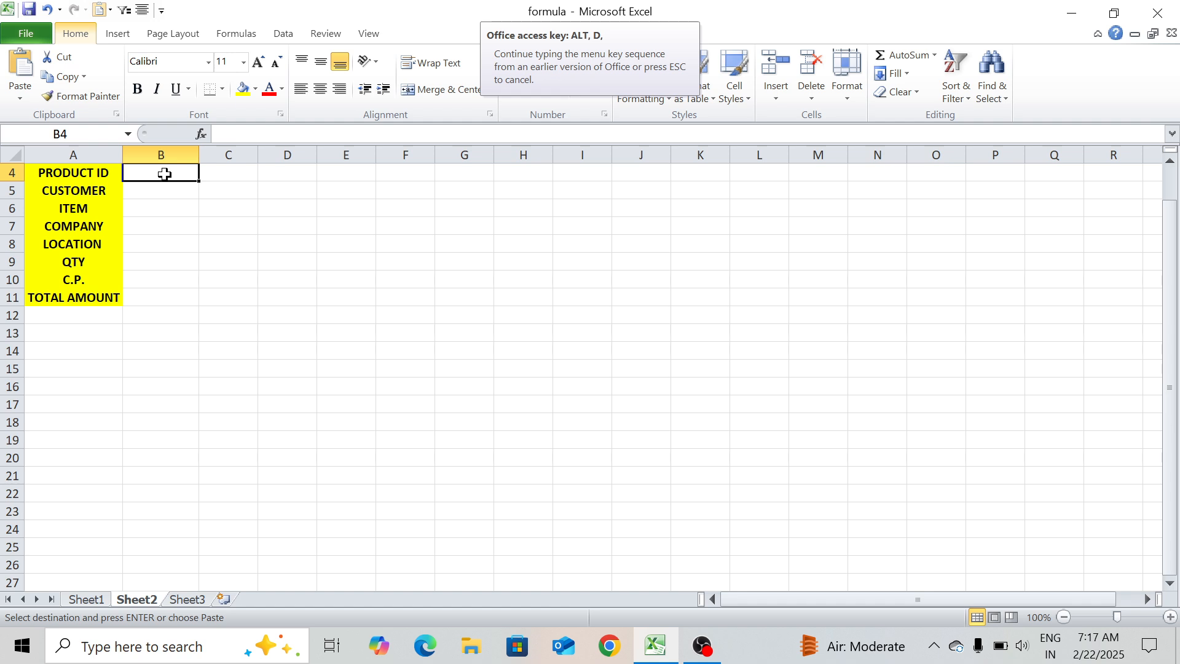
{"action": "key", "text": "l"}
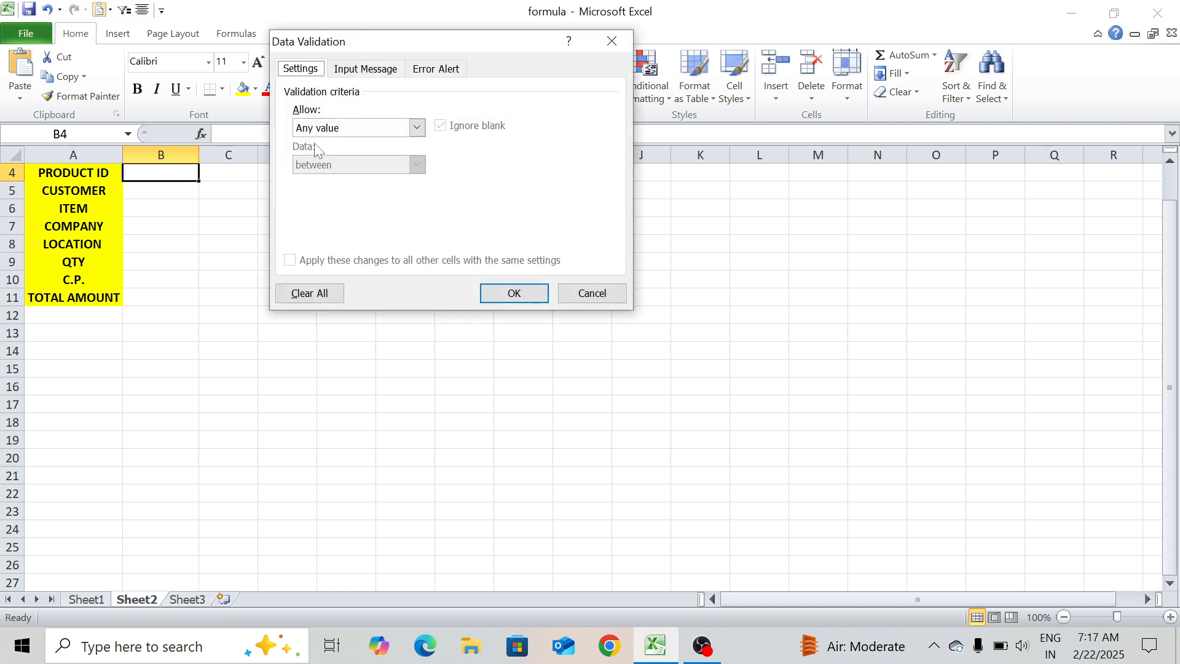
{"action": "left_click_drag", "start_coordinate": [400, 44], "coordinate": [424, 45]}
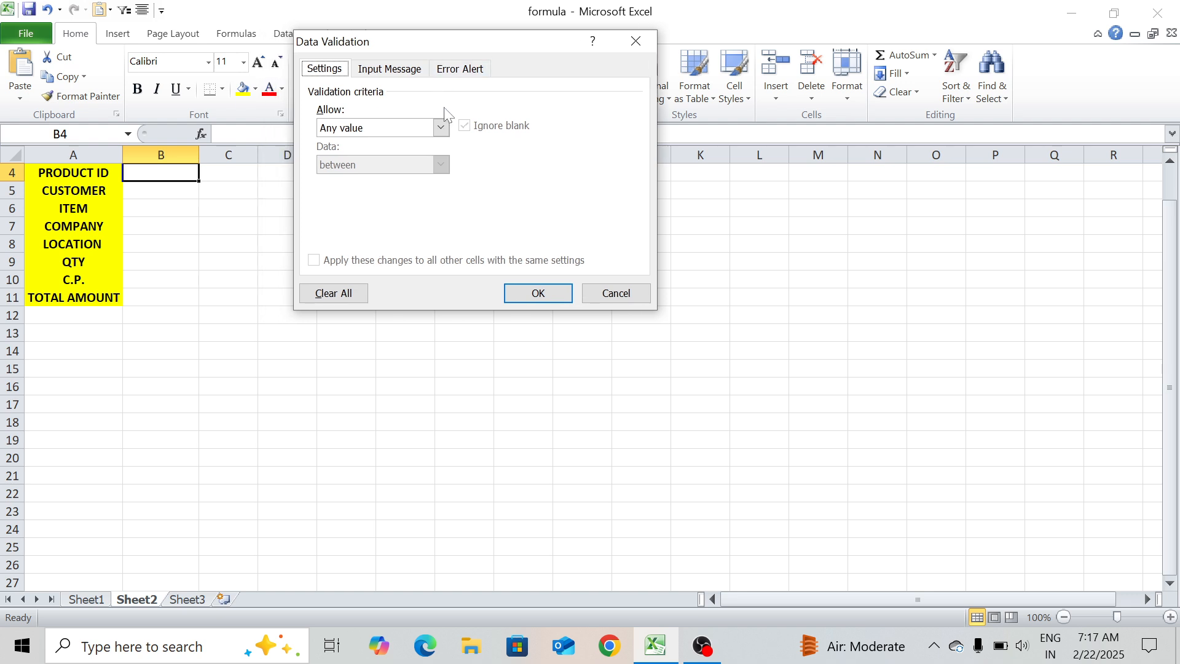
{"action": "left_click", "coordinate": [441, 127]}
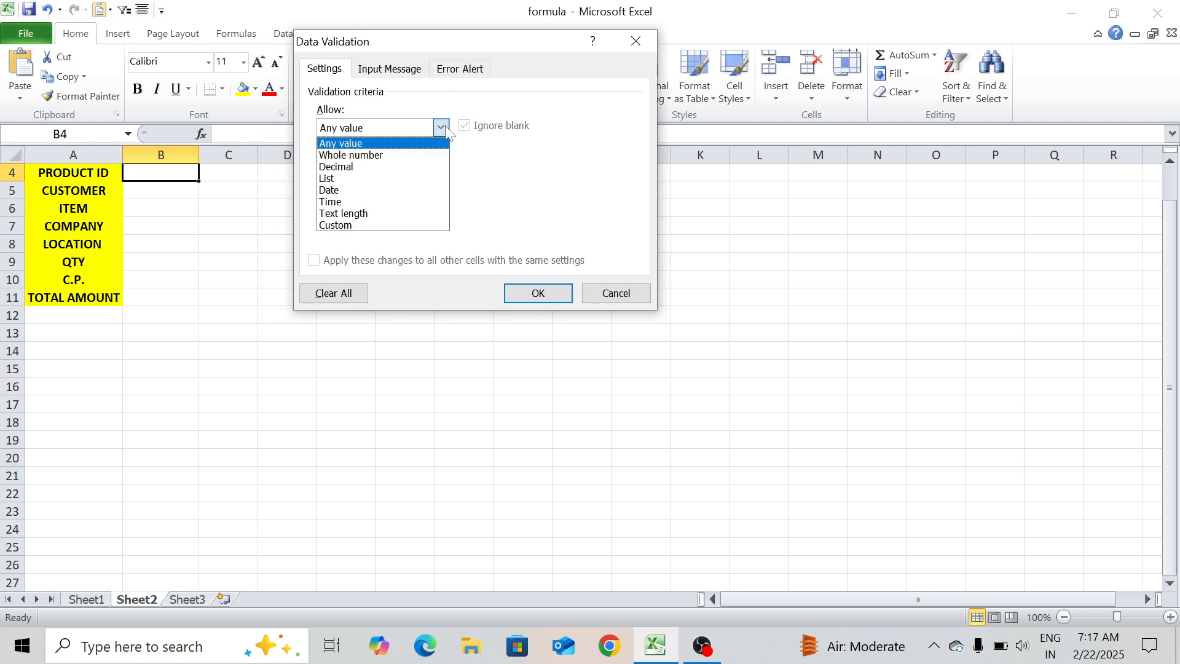
{"action": "left_click", "coordinate": [374, 177]}
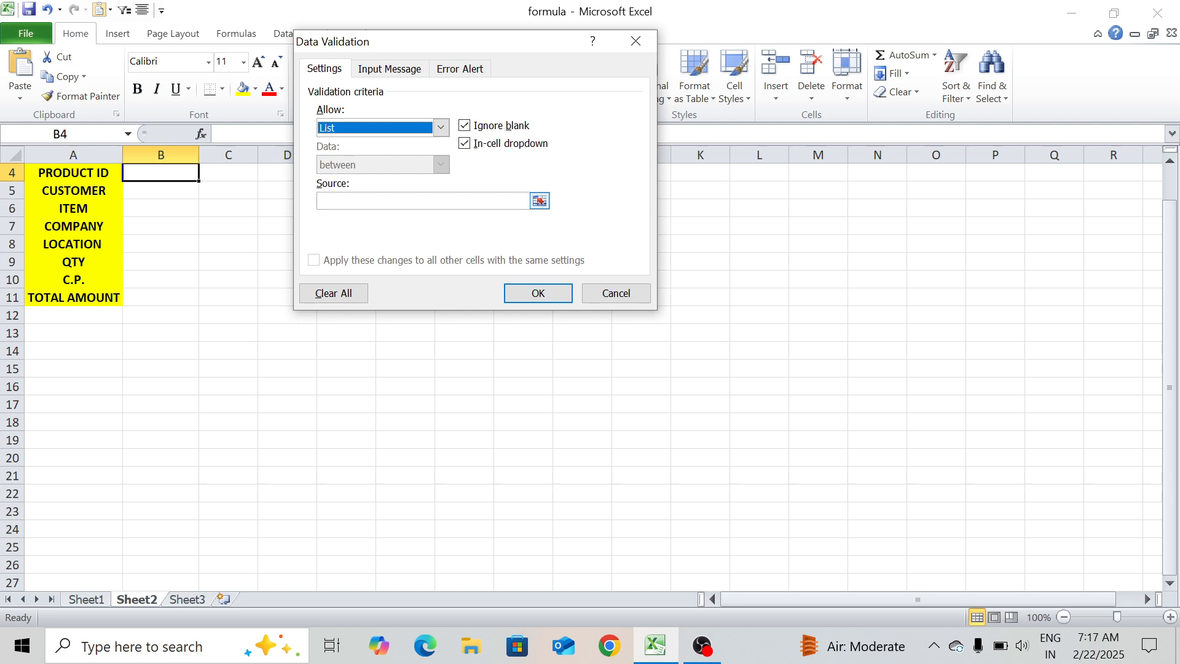
{"action": "left_click", "coordinate": [369, 201]}
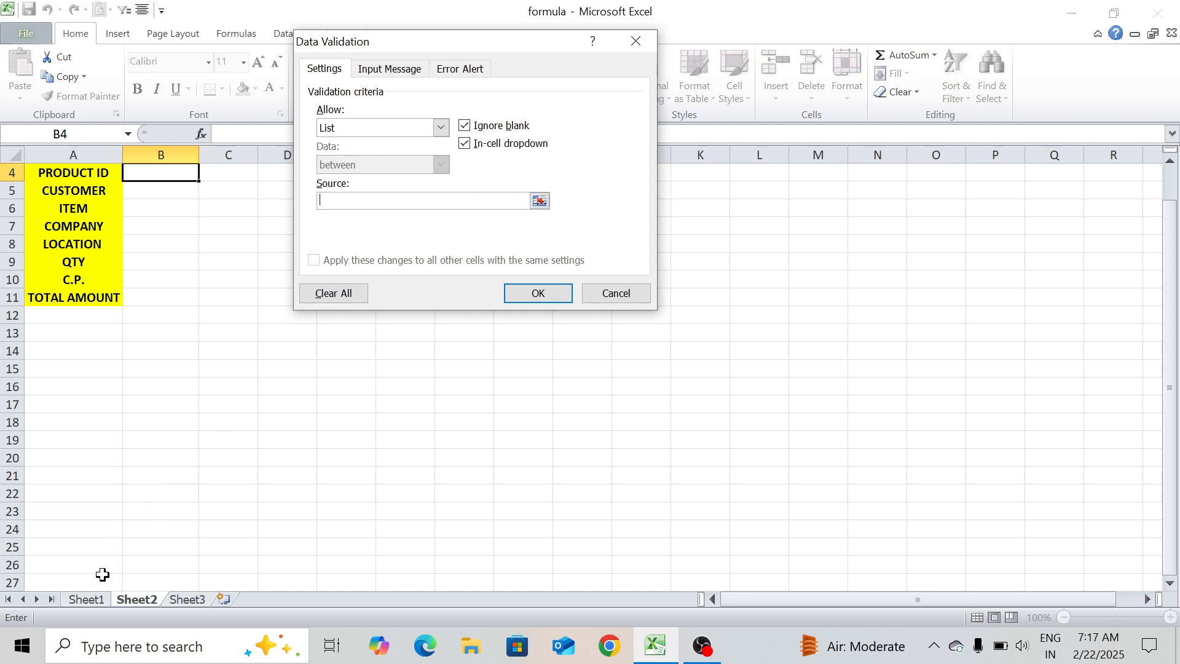
{"action": "left_click", "coordinate": [86, 599]}
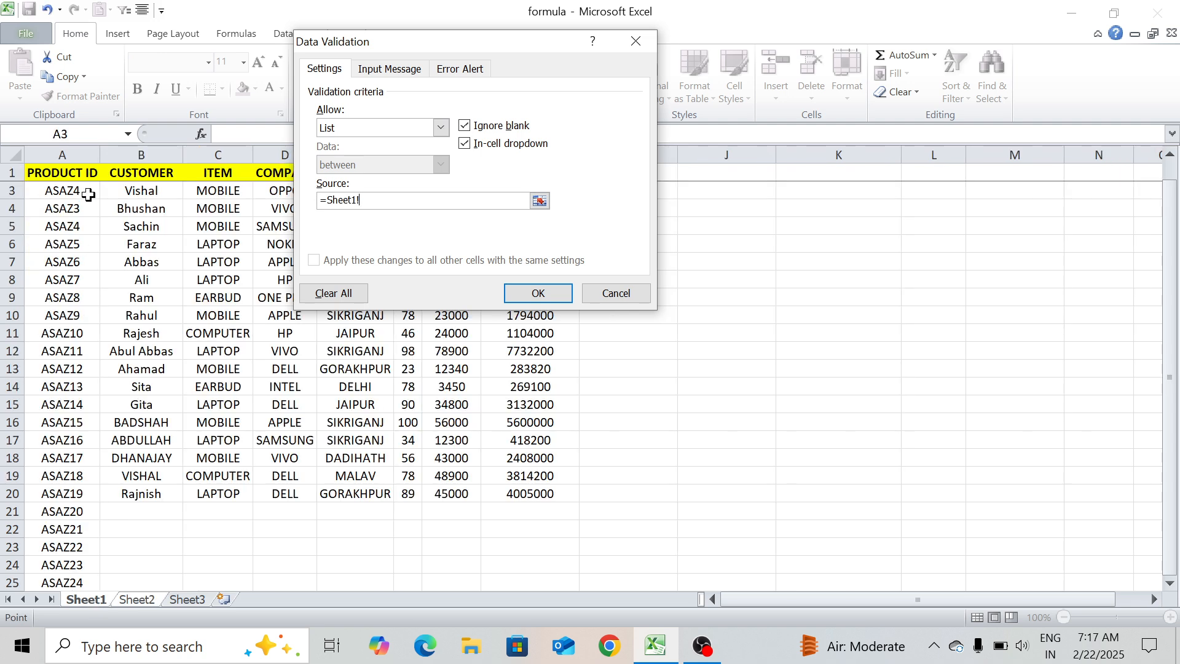
{"action": "left_click", "coordinate": [87, 155]}
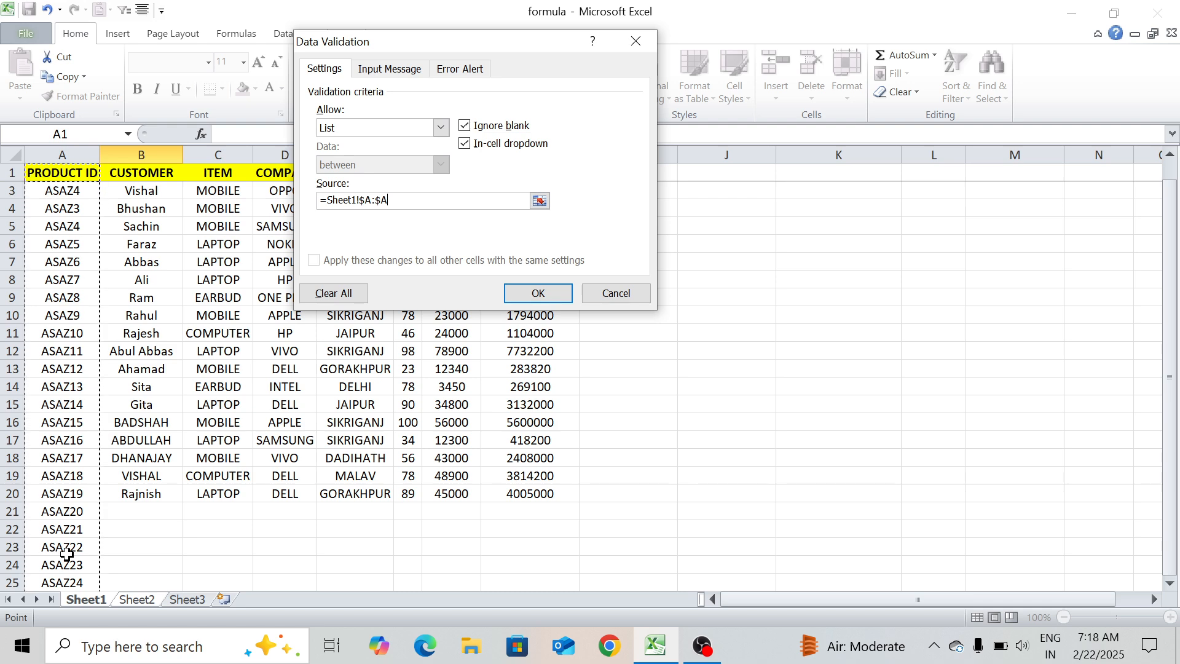
{"action": "left_click", "coordinate": [545, 287]}
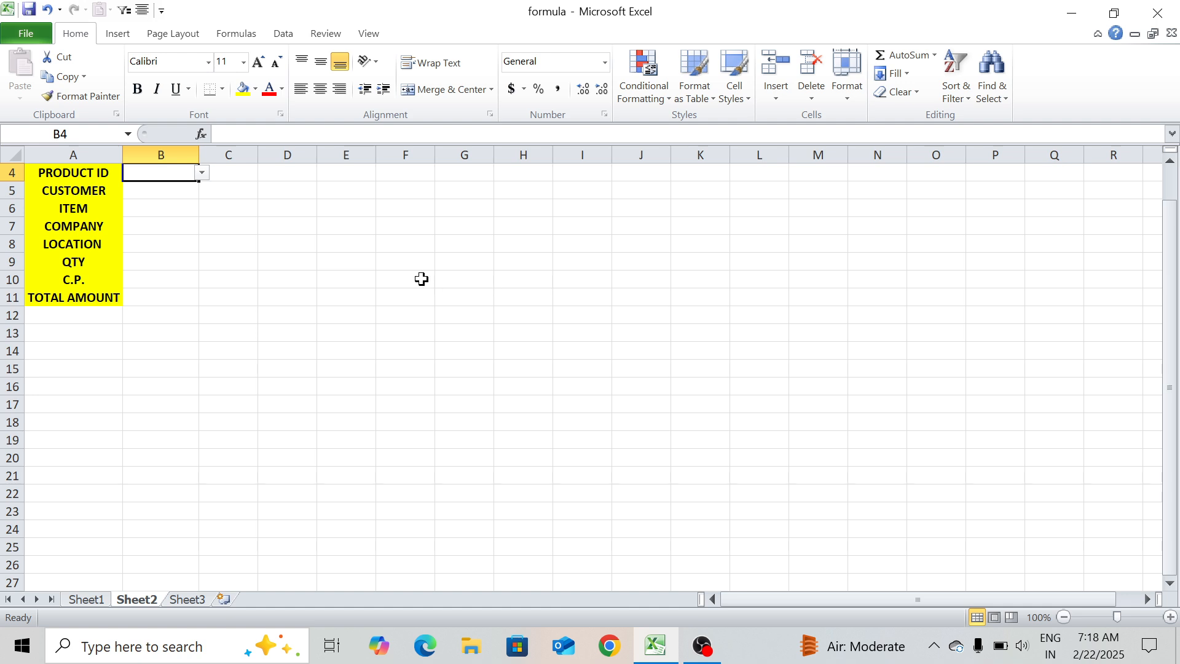
- Choose product ID ASAZ4 from the drop-down list in cell B4, and select the customer cell B5
{"action": "left_click", "coordinate": [203, 174]}
{"action": "scroll", "coordinate": [190, 270], "scroll_direction": "down", "scroll_amount": 4}
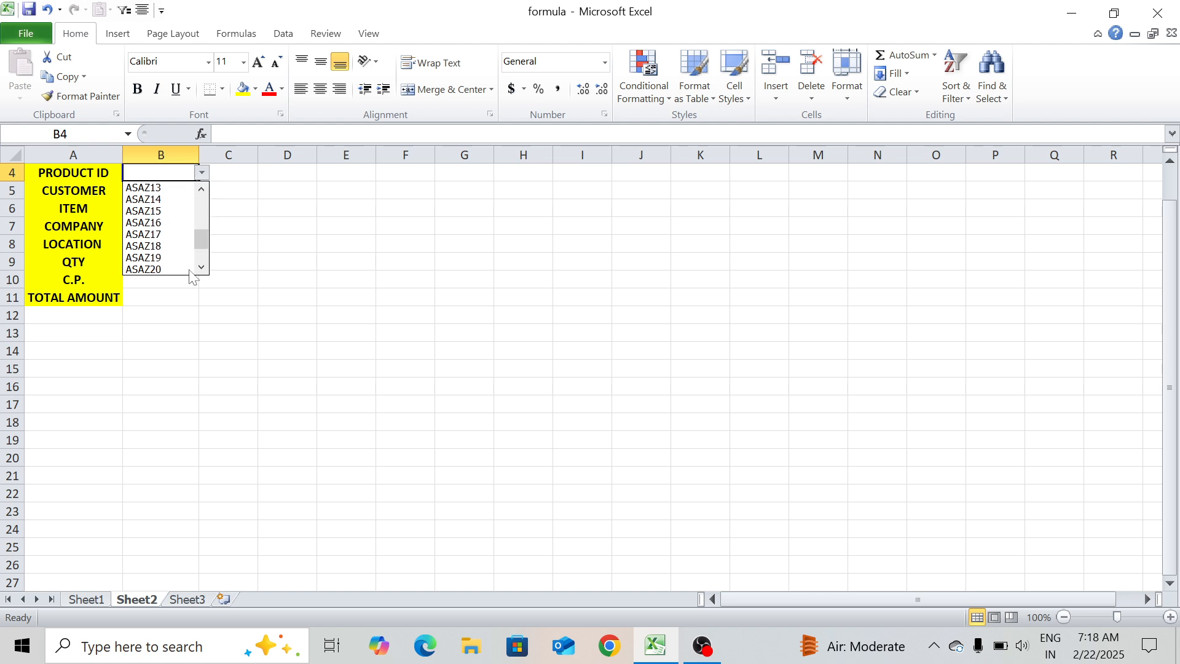
{"action": "left_click_drag", "start_coordinate": [200, 240], "coordinate": [200, 200]}
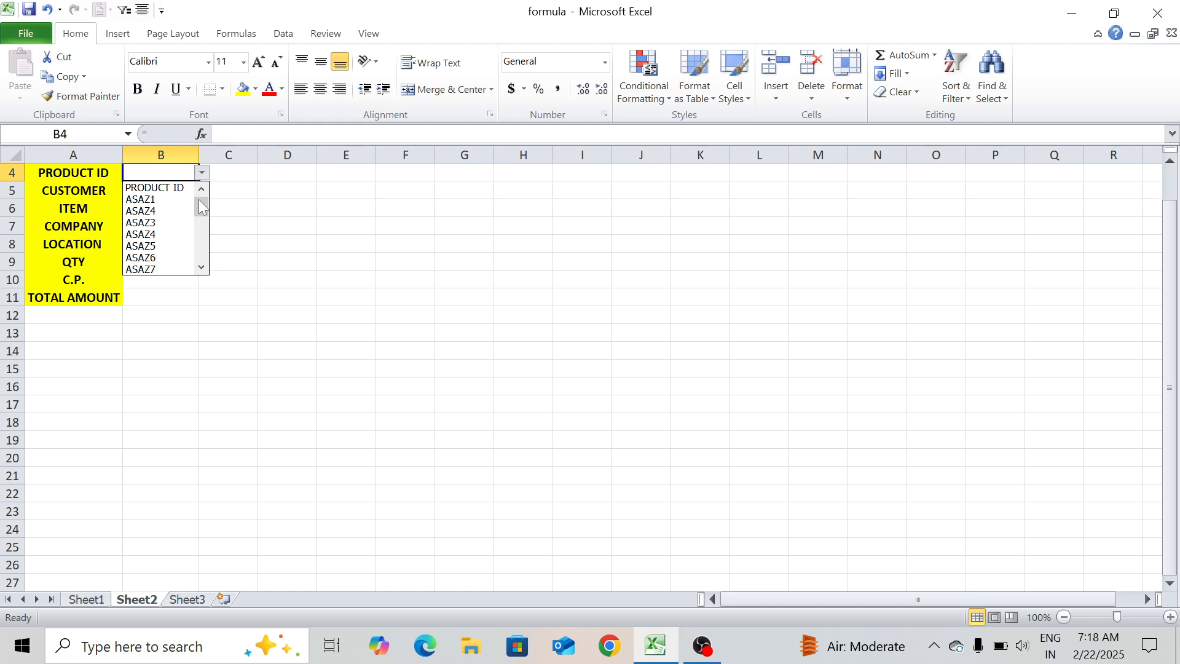
{"action": "left_click", "coordinate": [160, 209]}
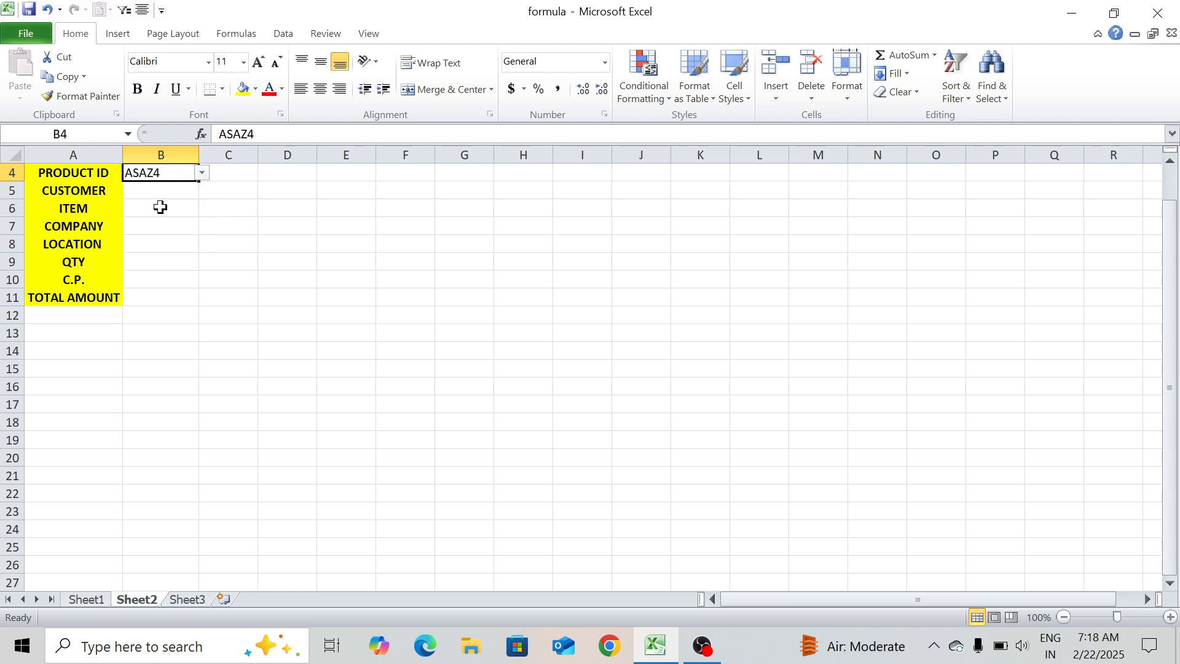
{"action": "left_click", "coordinate": [143, 185]}
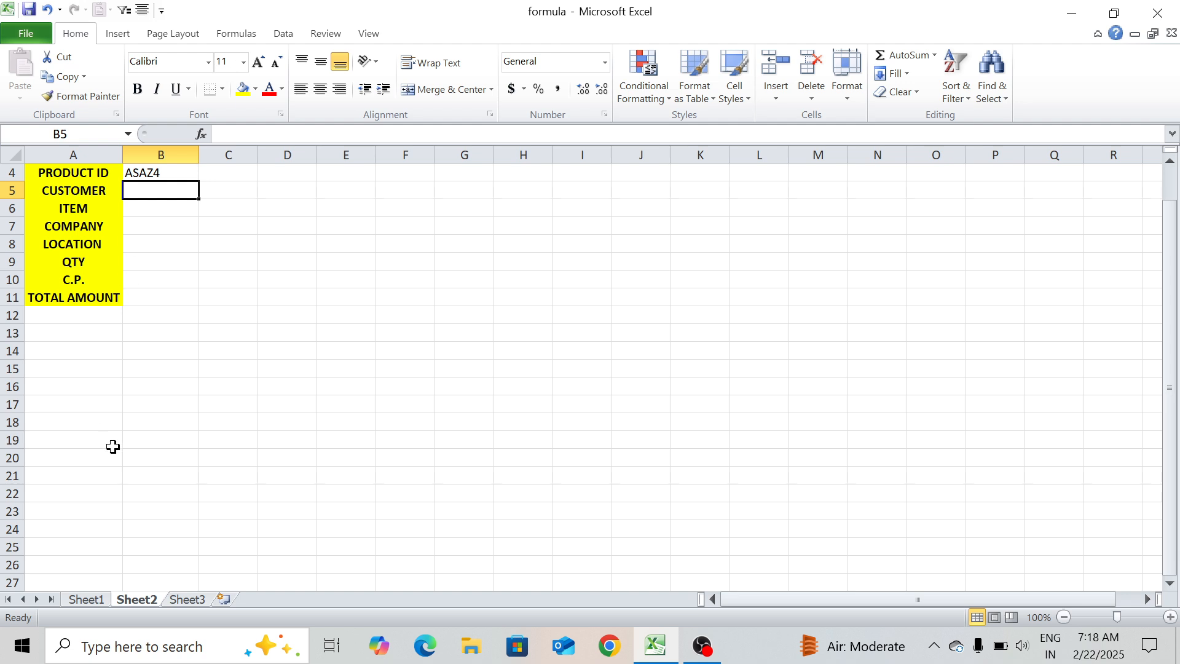
- Name columns A to H on Sheet1 as the range table_2
{"action": "left_click", "coordinate": [80, 600]}
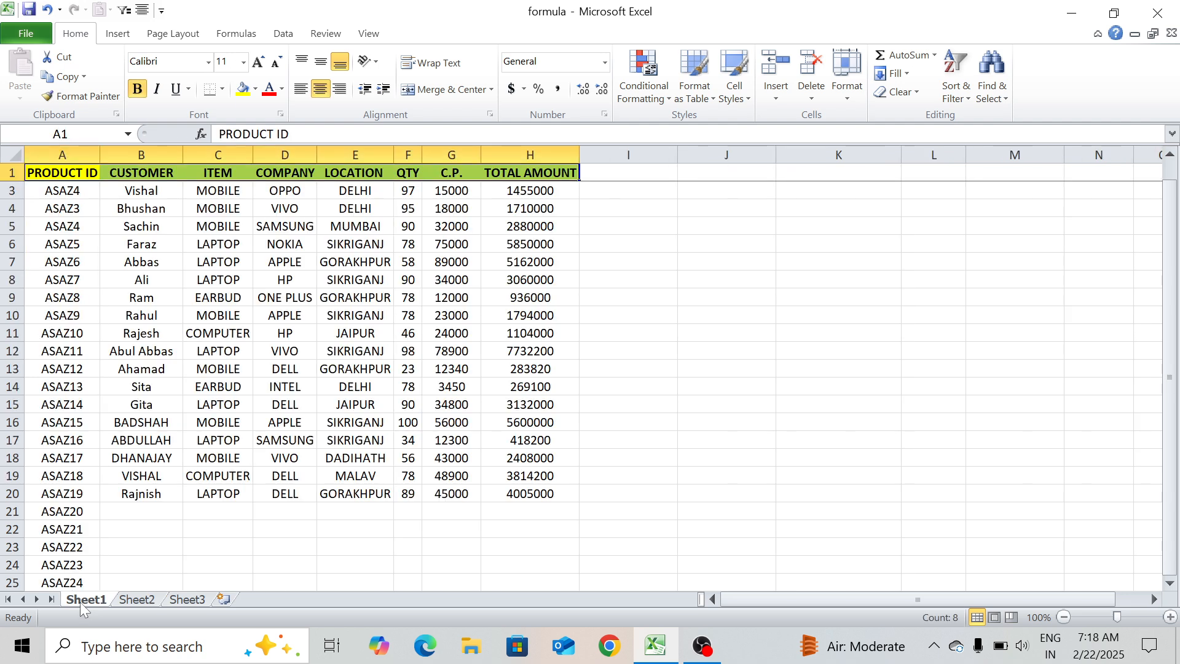
{"action": "left_click", "coordinate": [685, 400]}
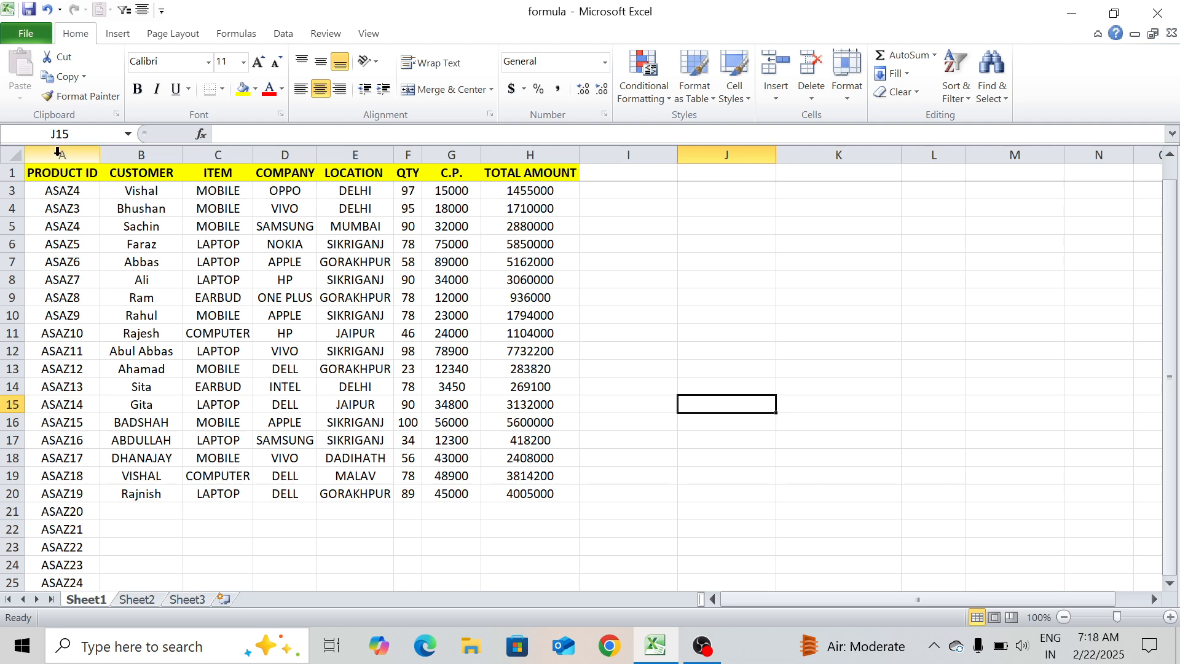
{"action": "left_click_drag", "start_coordinate": [58, 152], "coordinate": [500, 154]}
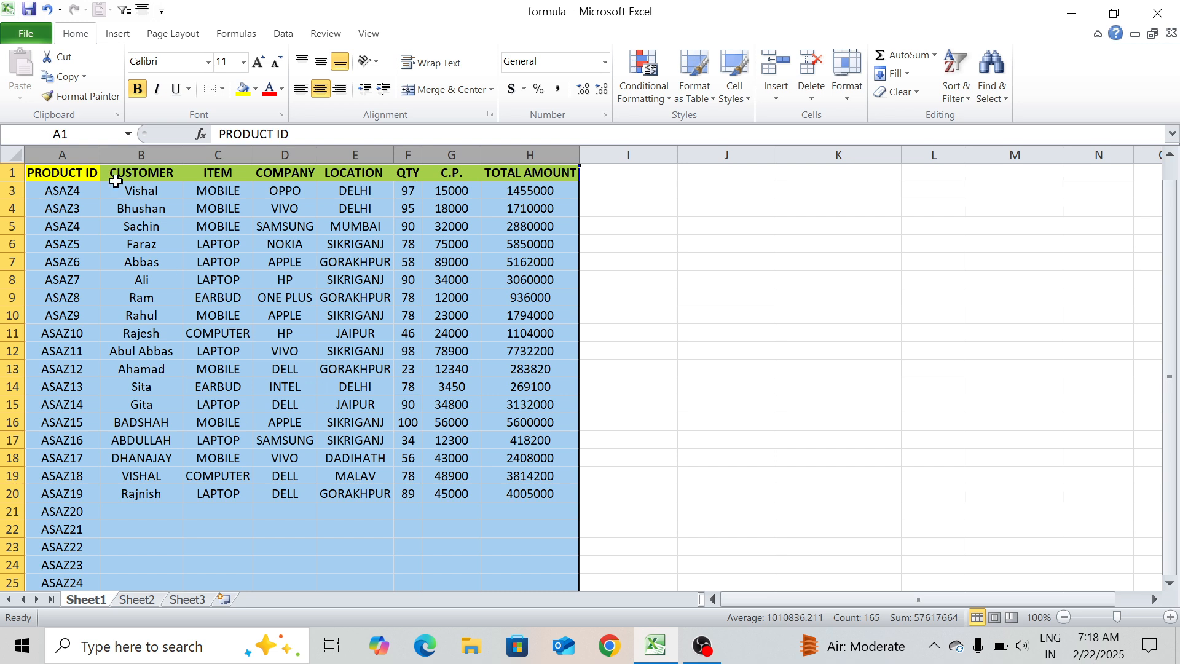
{"action": "left_click", "coordinate": [61, 134]}
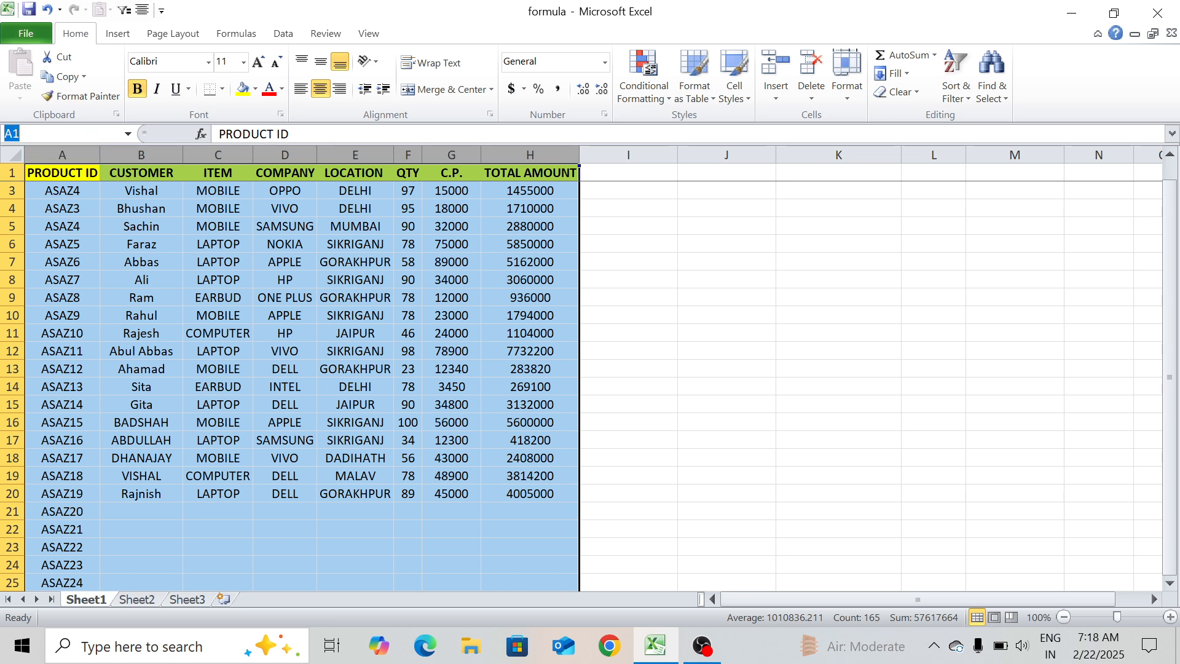
{"action": "key", "text": "BackSpace"}
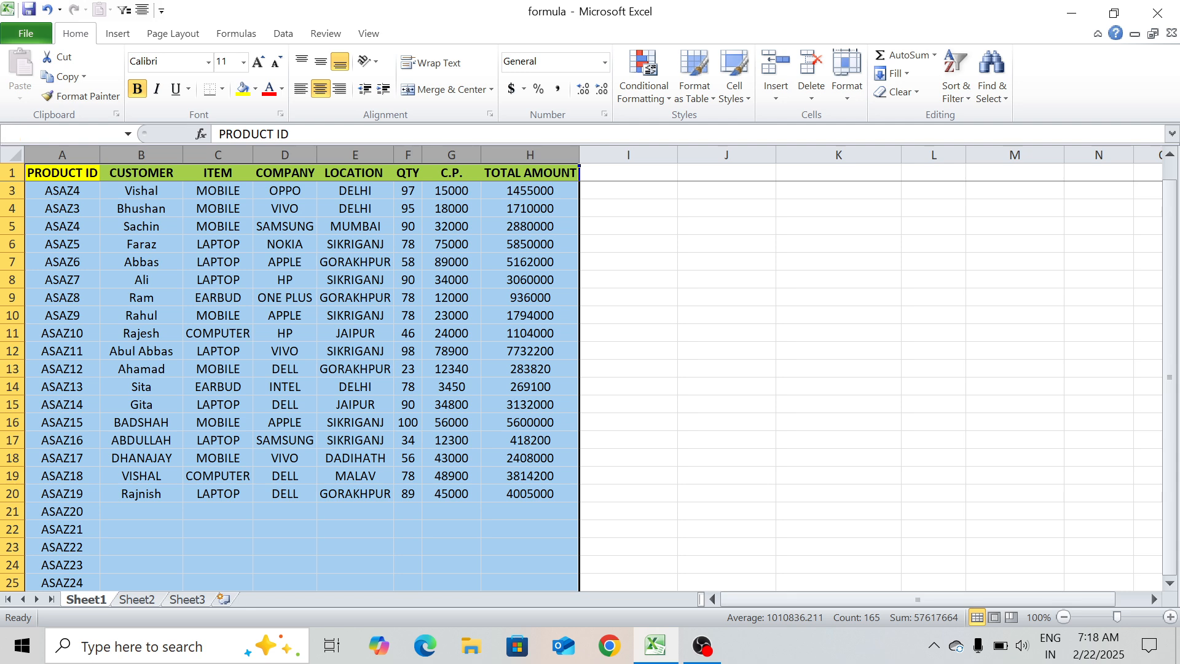
{"action": "type", "text": "t"}
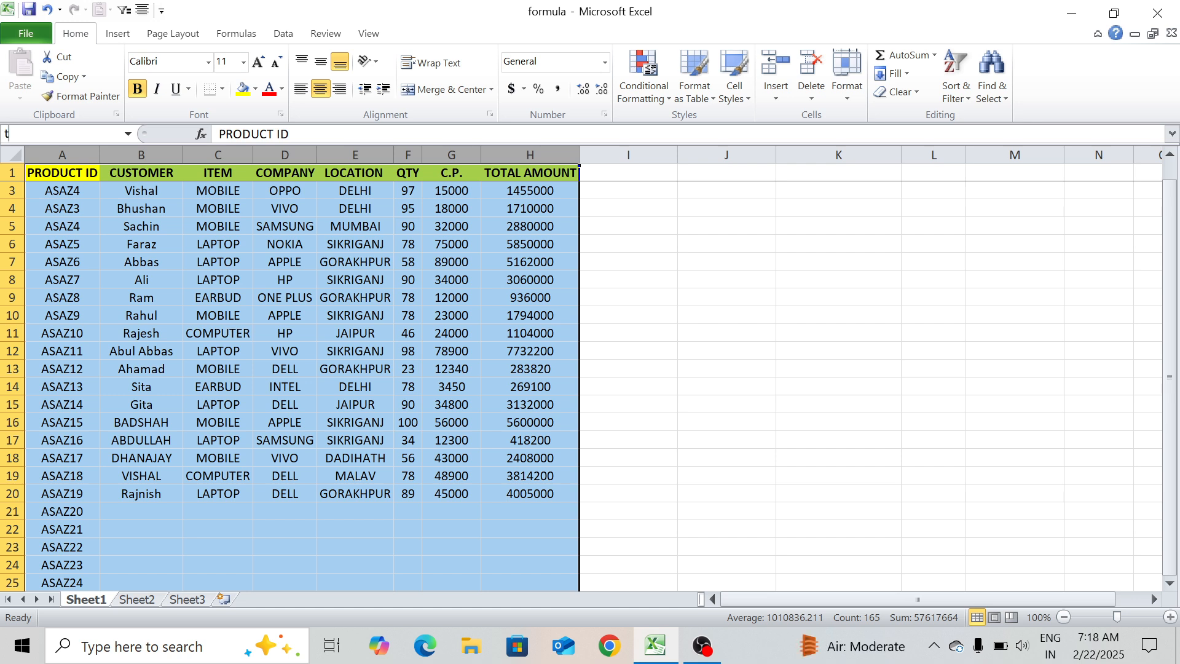
{"action": "type", "text": "able"}
{"action": "type", "text": "_2"}
{"action": "key", "text": "Return"}
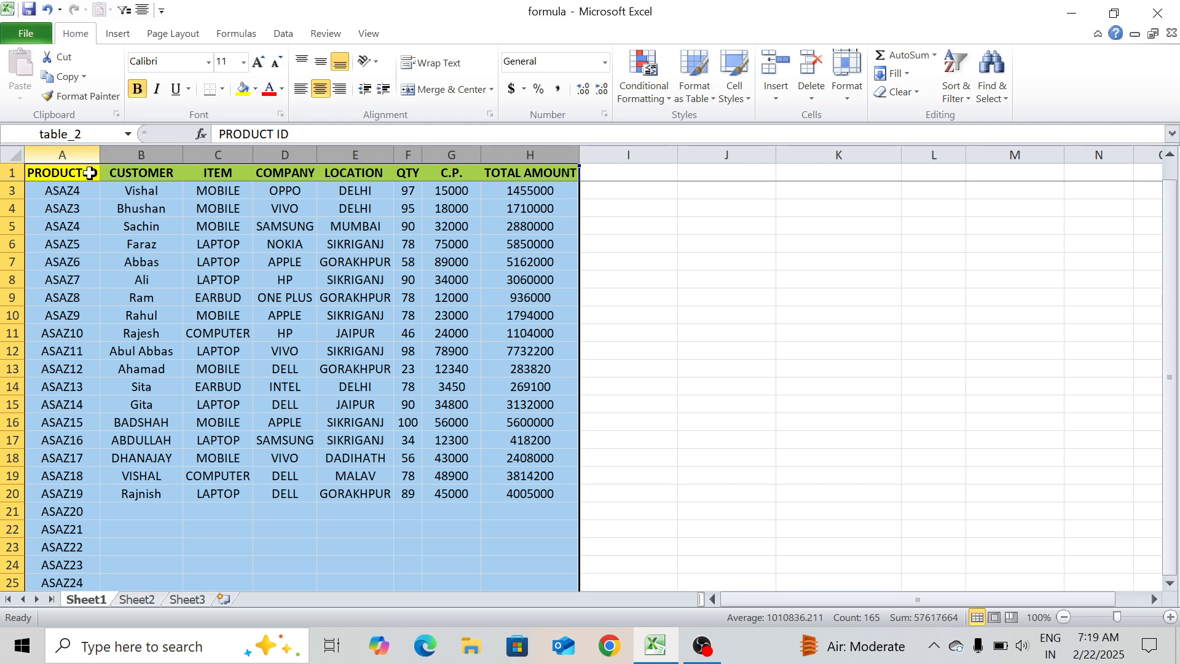
- Start a VLOOKUP formula in Sheet2 cell B5 with the absolute lookup value $B$4 and the named range table_2 as the table array
{"action": "left_click", "coordinate": [146, 600]}
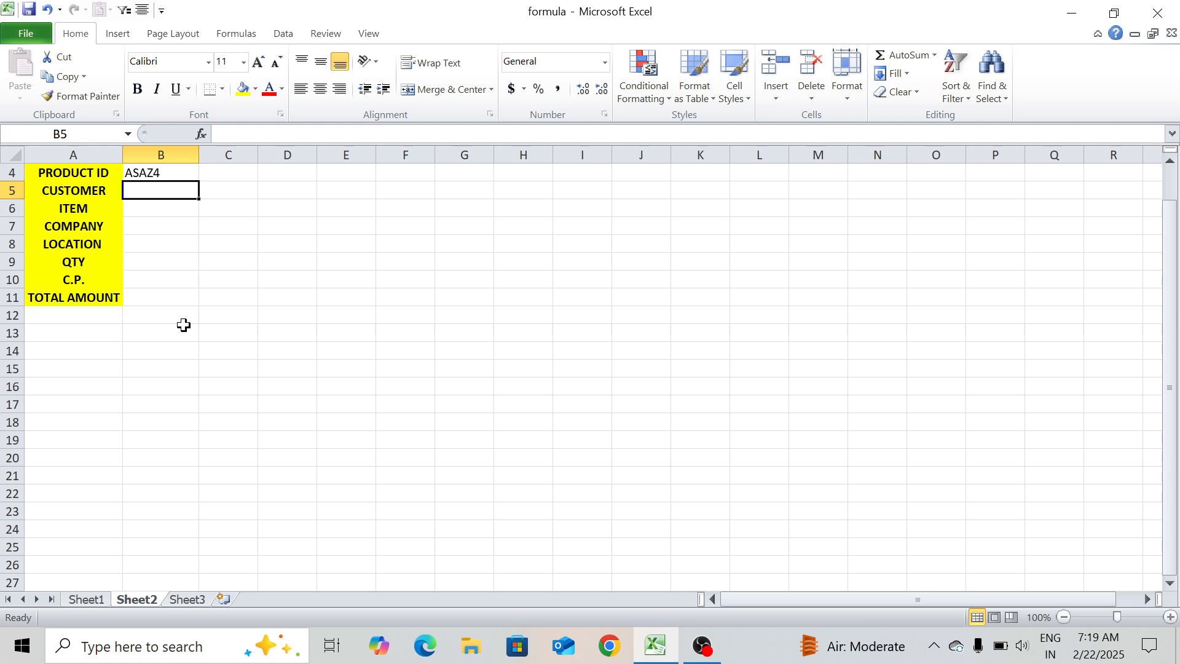
{"action": "type", "text": "="}
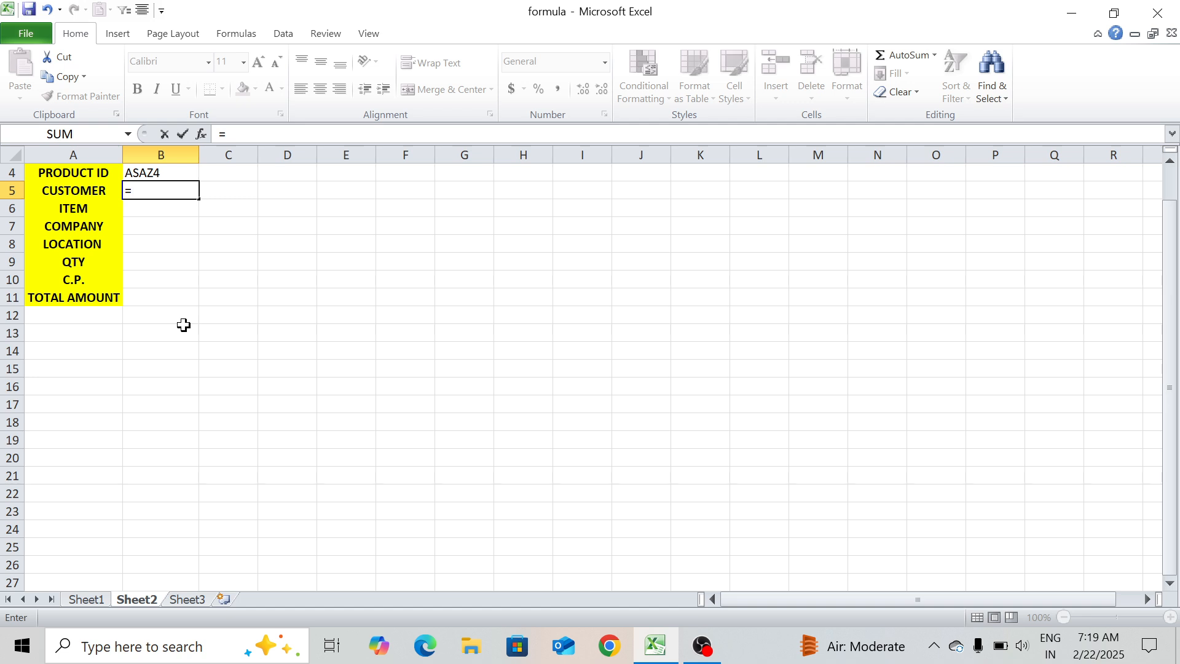
{"action": "type", "text": "vlo"}
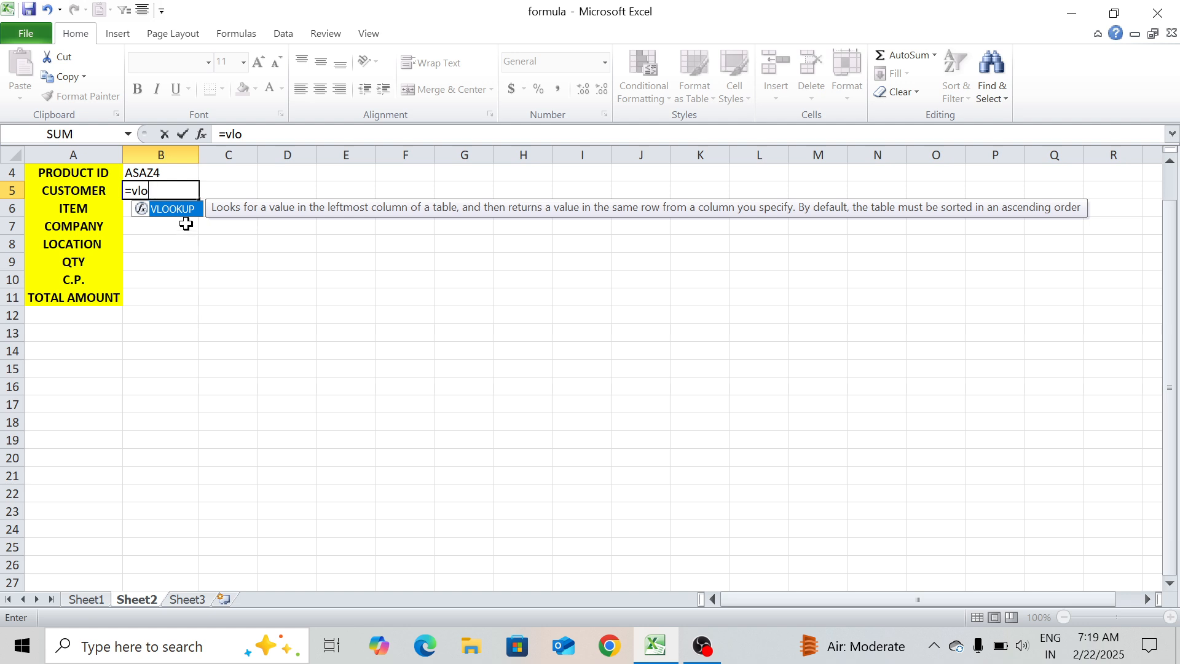
{"action": "key", "text": "Tab"}
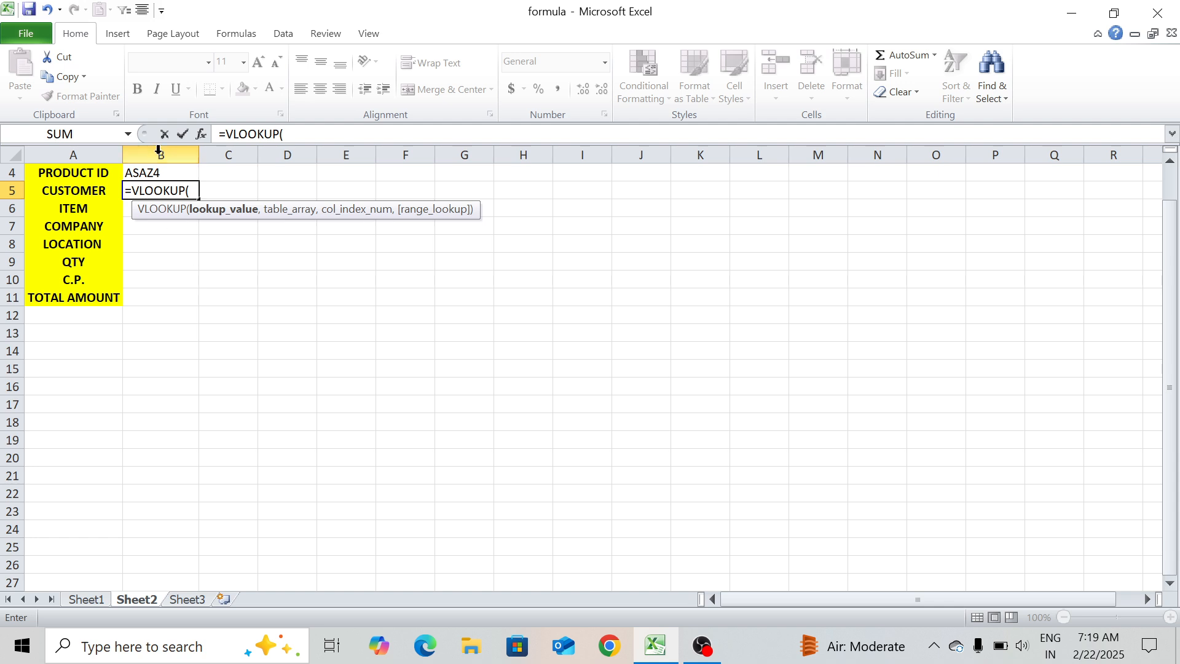
{"action": "left_click", "coordinate": [154, 174]}
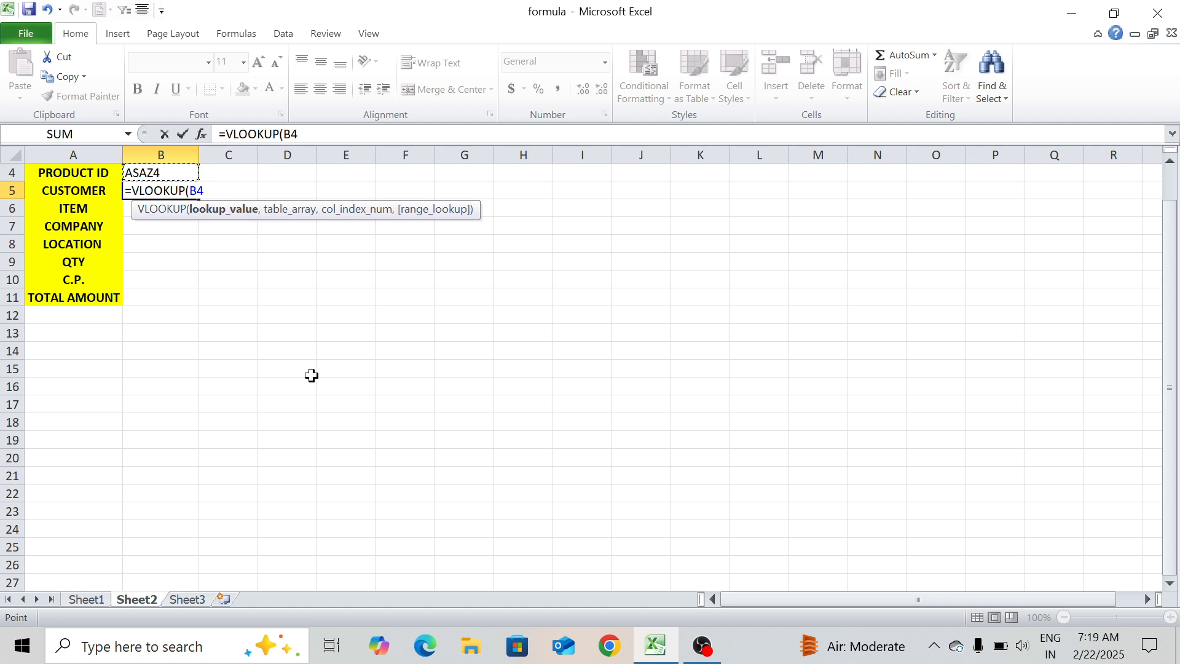
{"action": "key", "text": "F4"}
{"action": "type", "text": ","}
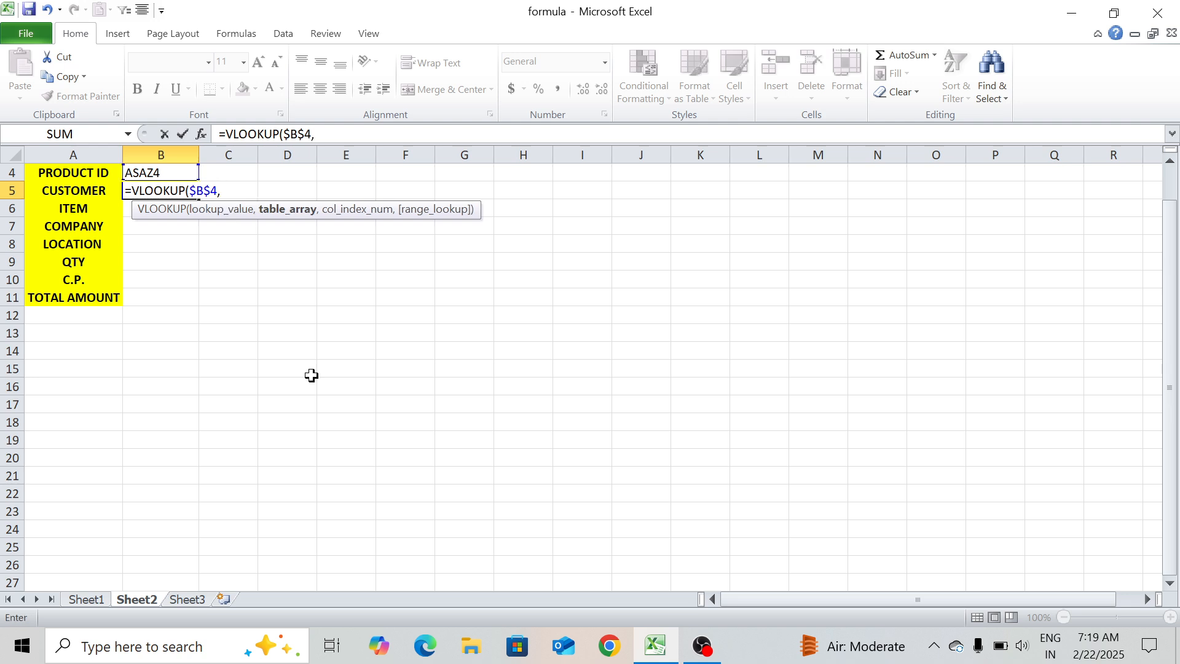
{"action": "type", "text": "ta"}
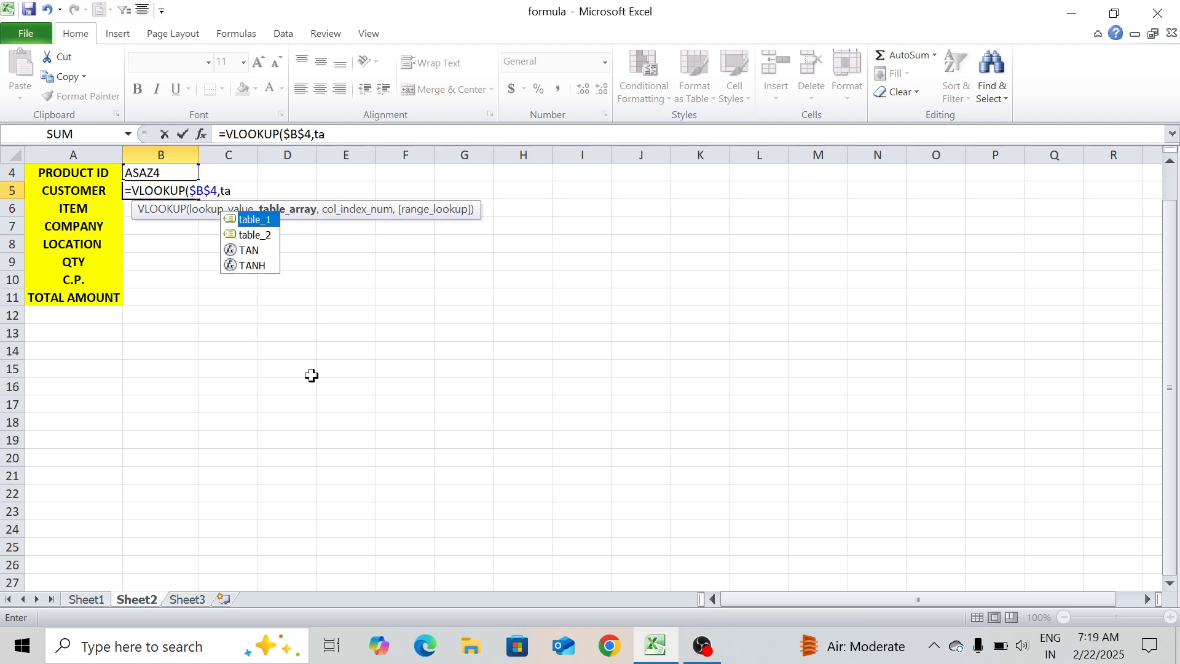
{"action": "type", "text": "b"}
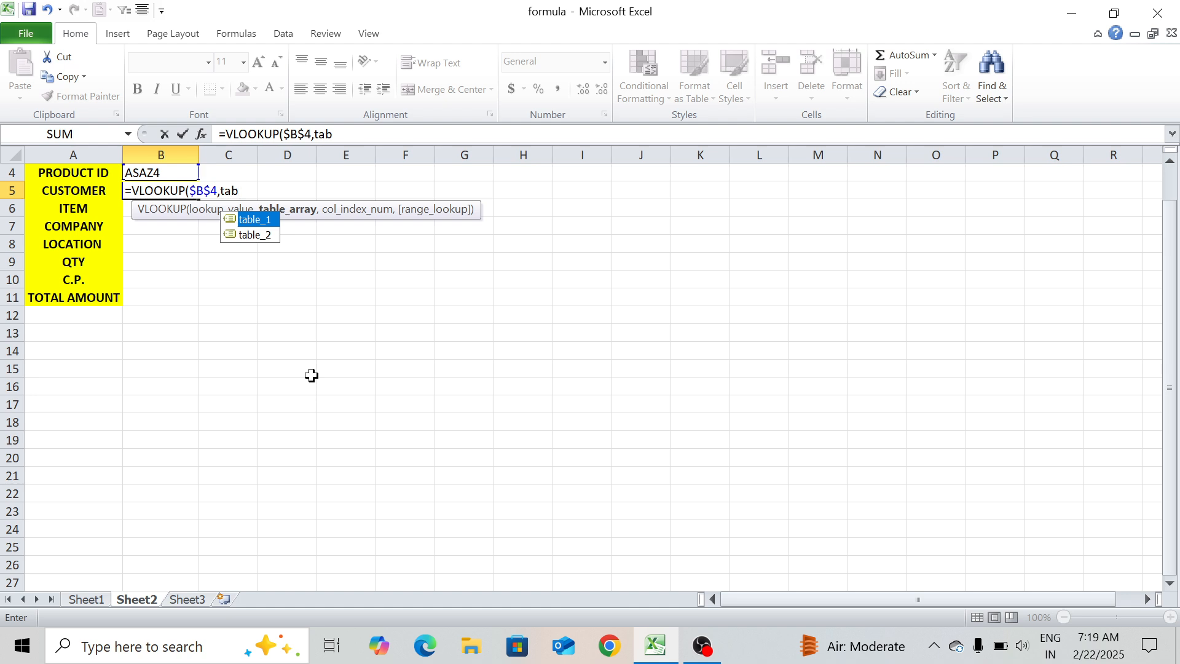
{"action": "key", "text": "Down"}
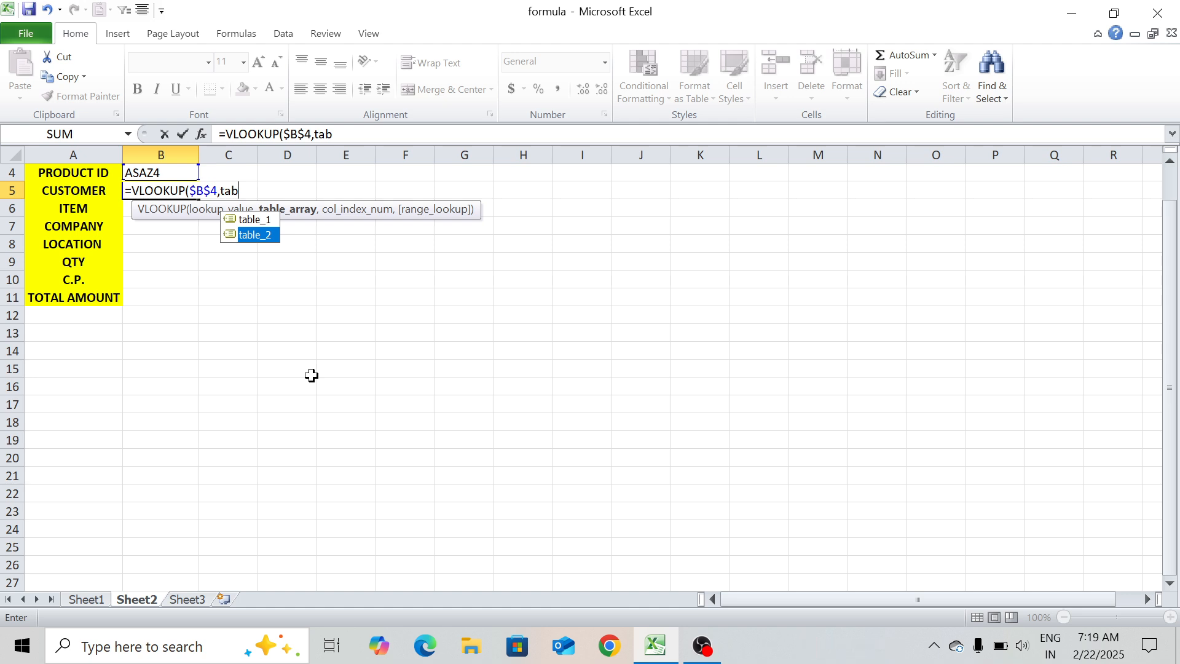
{"action": "key", "text": "Tab"}
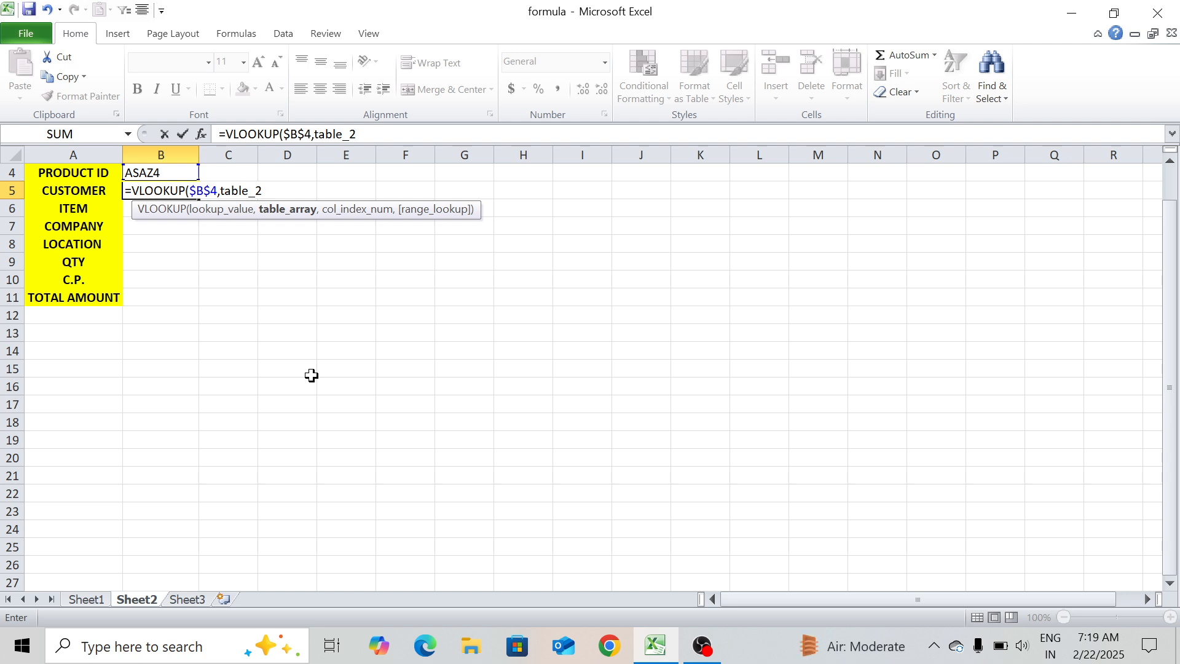
{"action": "type", "text": ","}
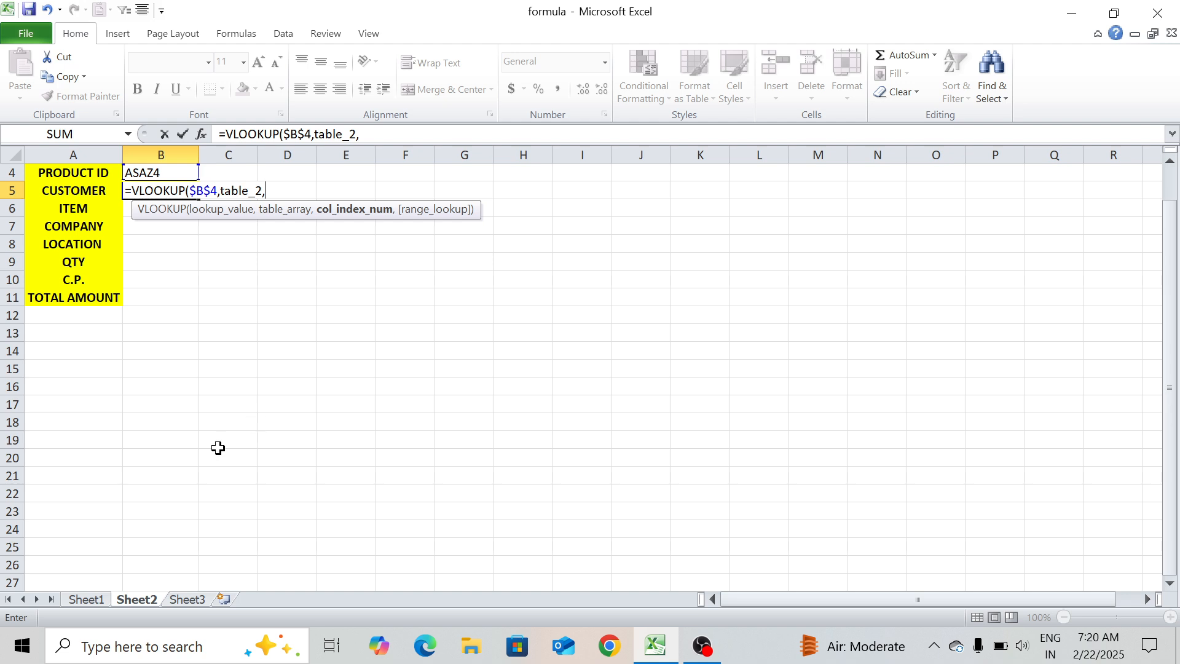
{"action": "left_click", "coordinate": [90, 599]}
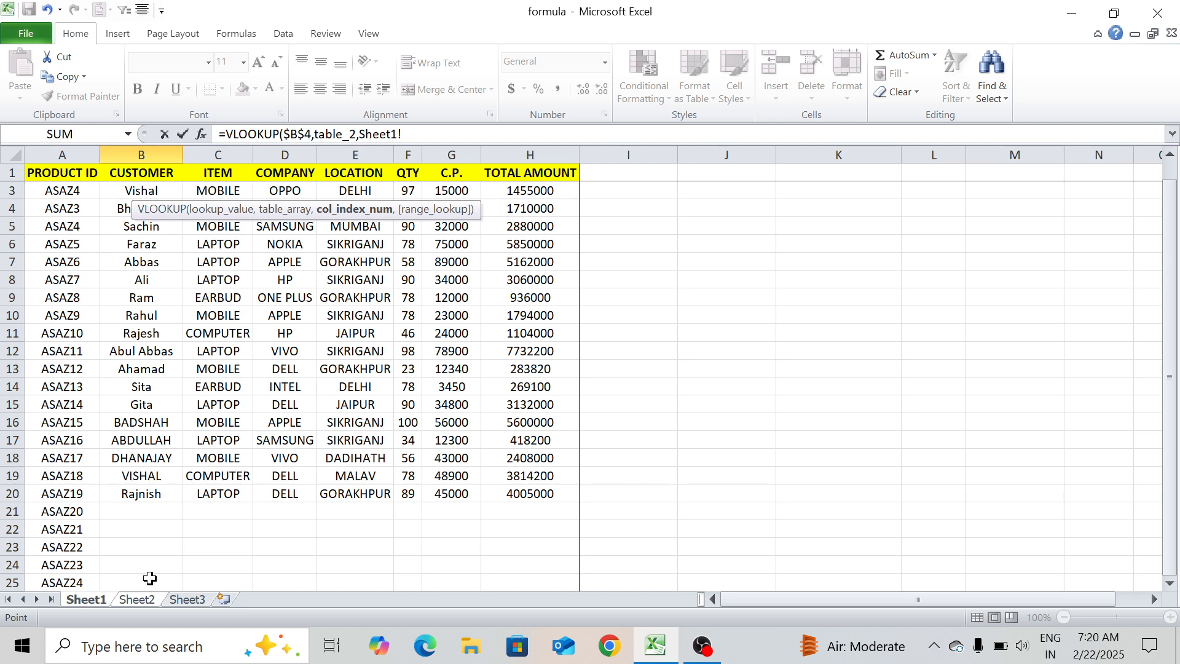
{"action": "left_click", "coordinate": [141, 599]}
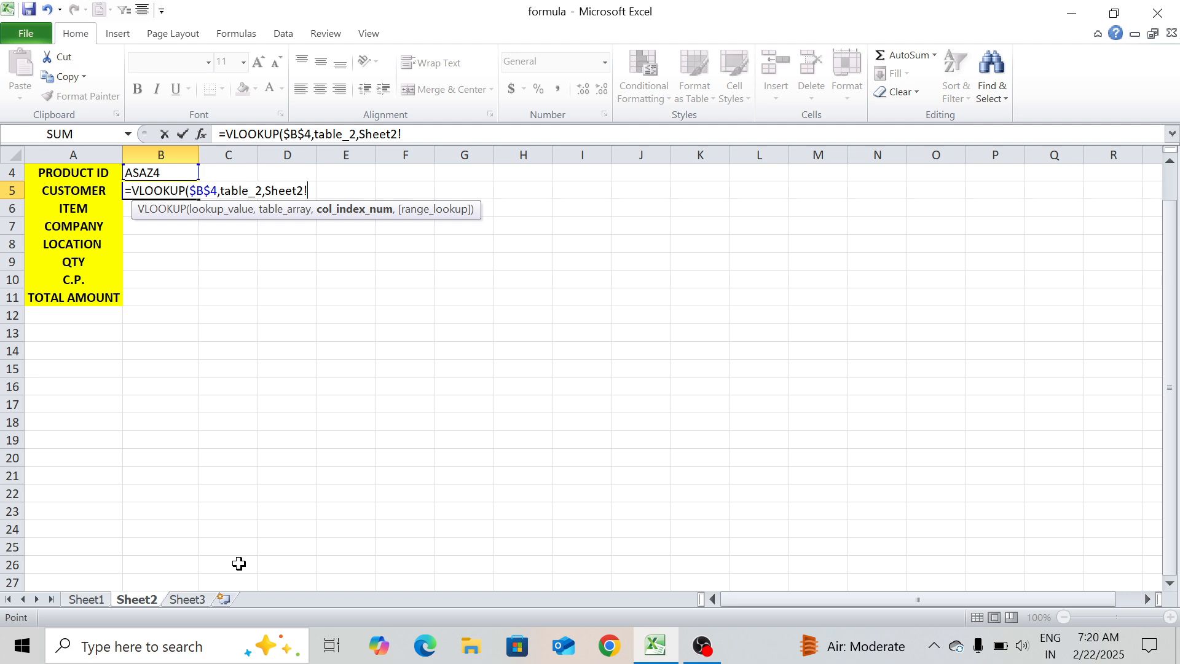
{"action": "key", "text": "BackSpace"}
{"action": "key", "text": "BackSpace"}
{"action": "key", "text": "BackSpace"}
{"action": "key", "text": "BackSpace"}
{"action": "key", "text": "BackSpace"}
{"action": "key", "text": "BackSpace"}
{"action": "key", "text": "BackSpace"}
- Complete the VLOOKUP in B5 with ROW() as the column index and 0 for an exact match
{"action": "type", "text": "row"}
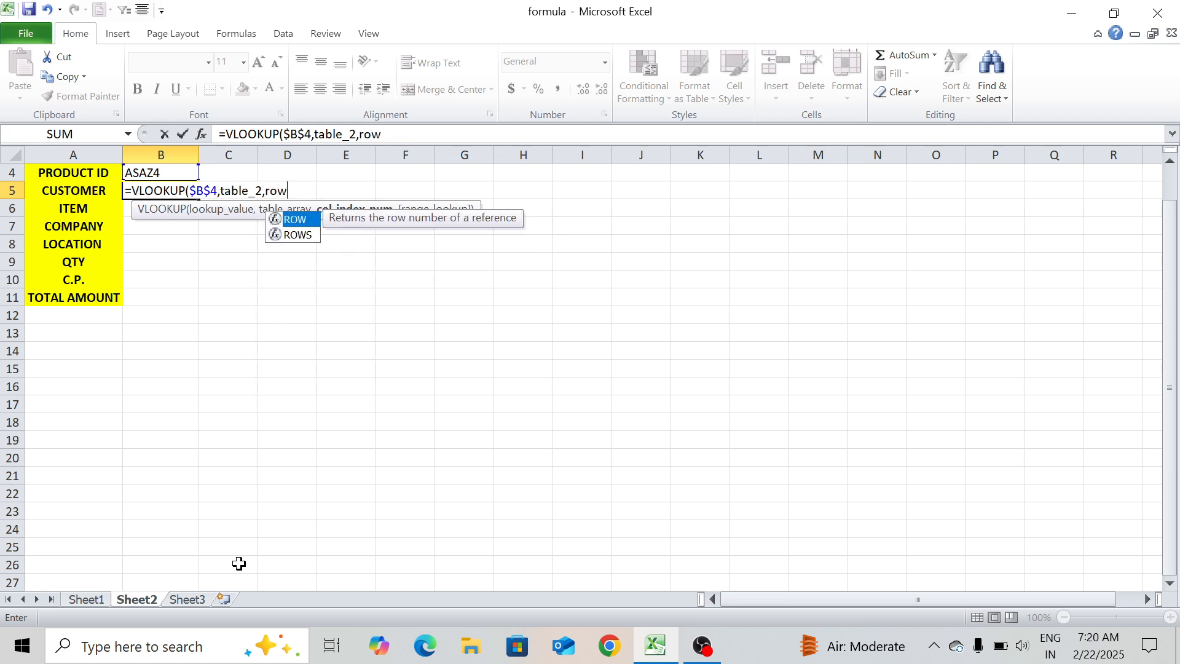
{"action": "type", "text": "()"}
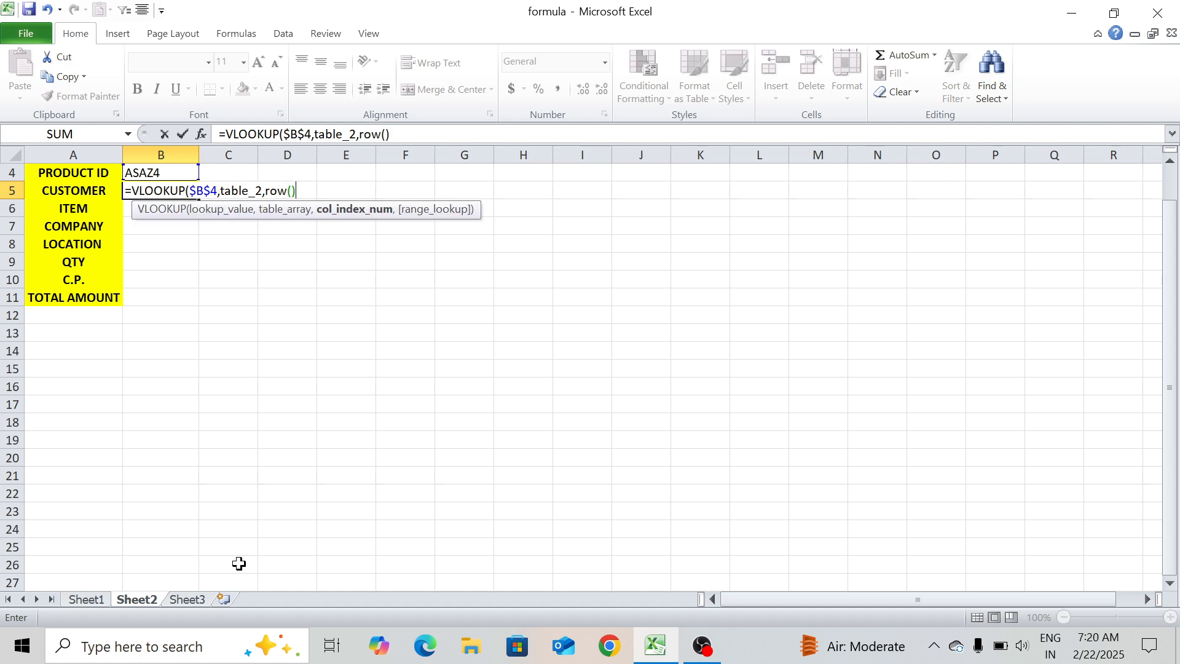
{"action": "type", "text": ","}
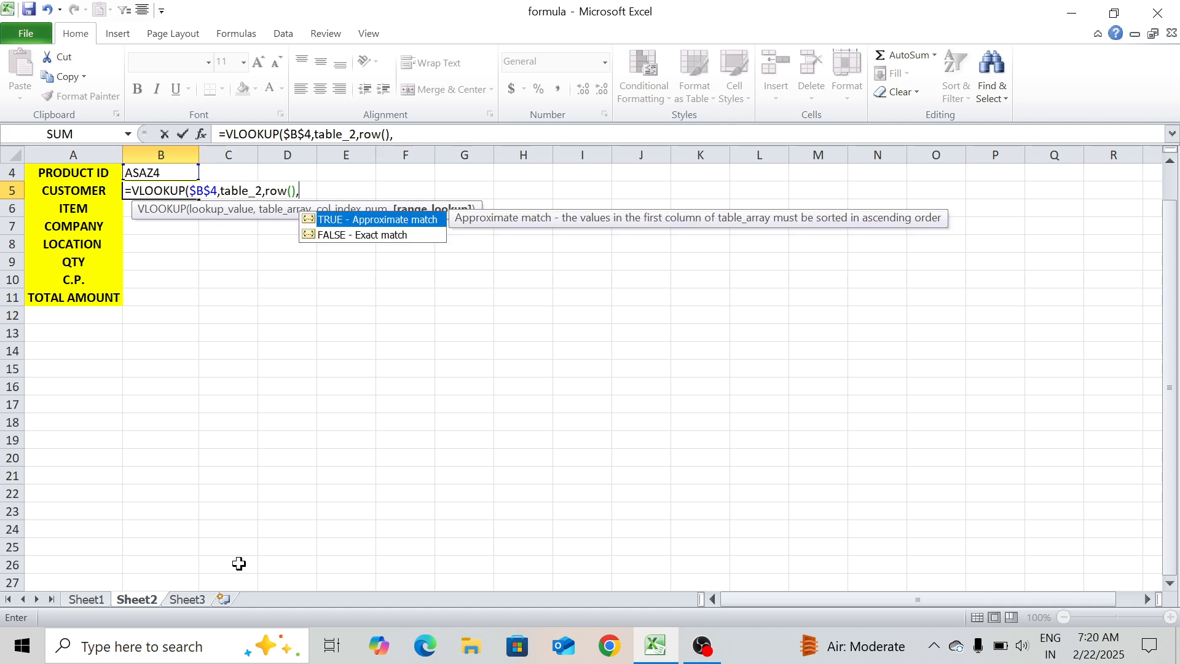
{"action": "type", "text": "0)"}
{"action": "key", "text": "Return"}
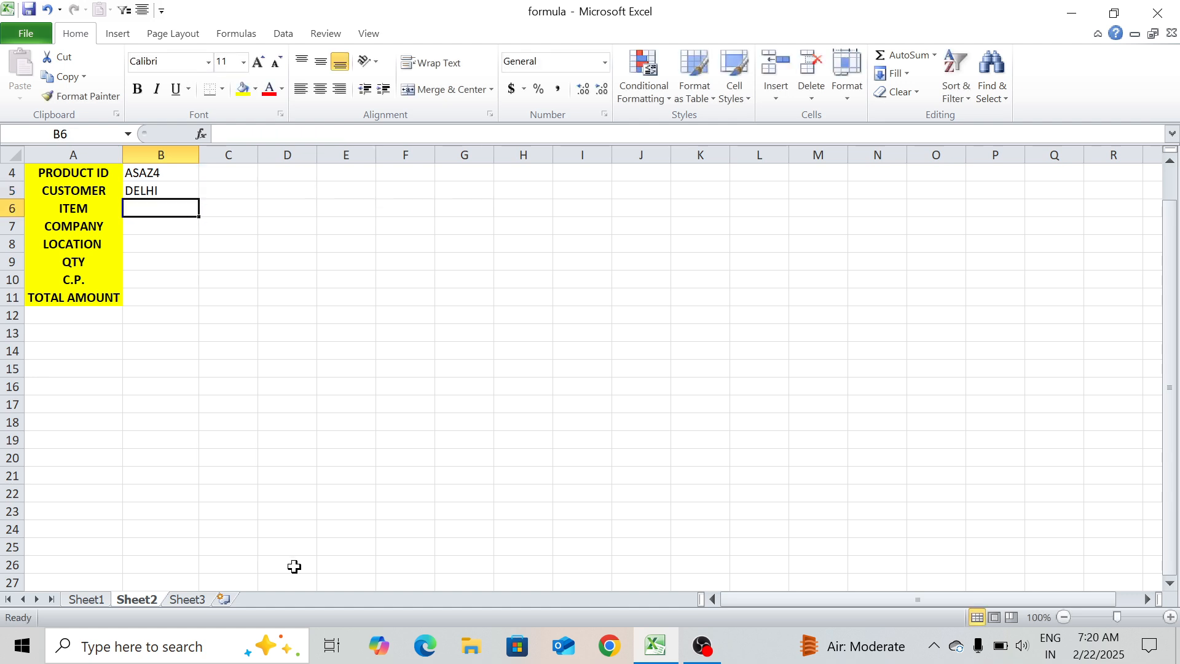
- Change the column index in B5's VLOOKUP formula to ROW()-3
{"action": "left_click", "coordinate": [164, 191]}
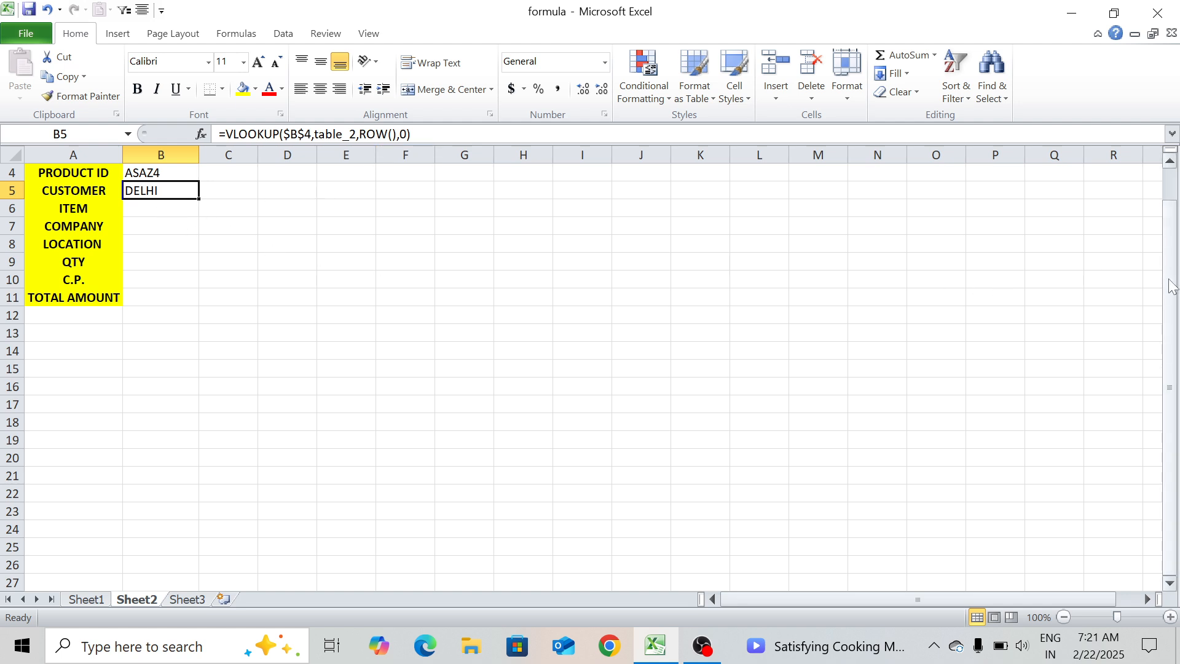
{"action": "left_click_drag", "start_coordinate": [1171, 285], "coordinate": [1170, 220]}
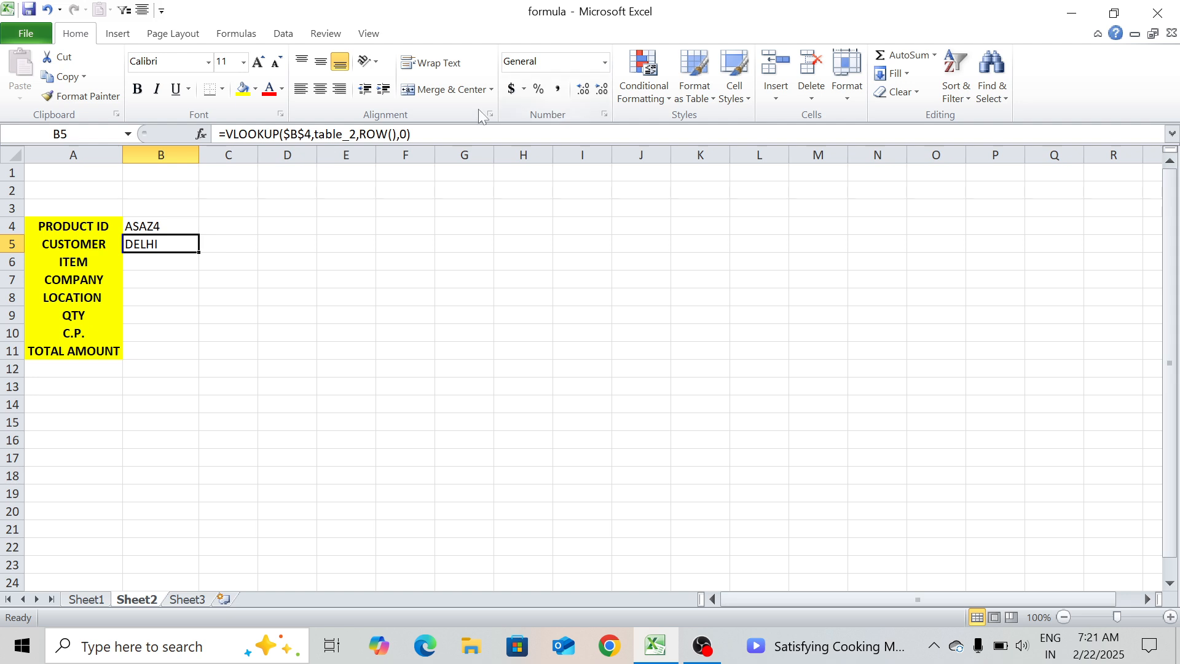
{"action": "left_click", "coordinate": [389, 134]}
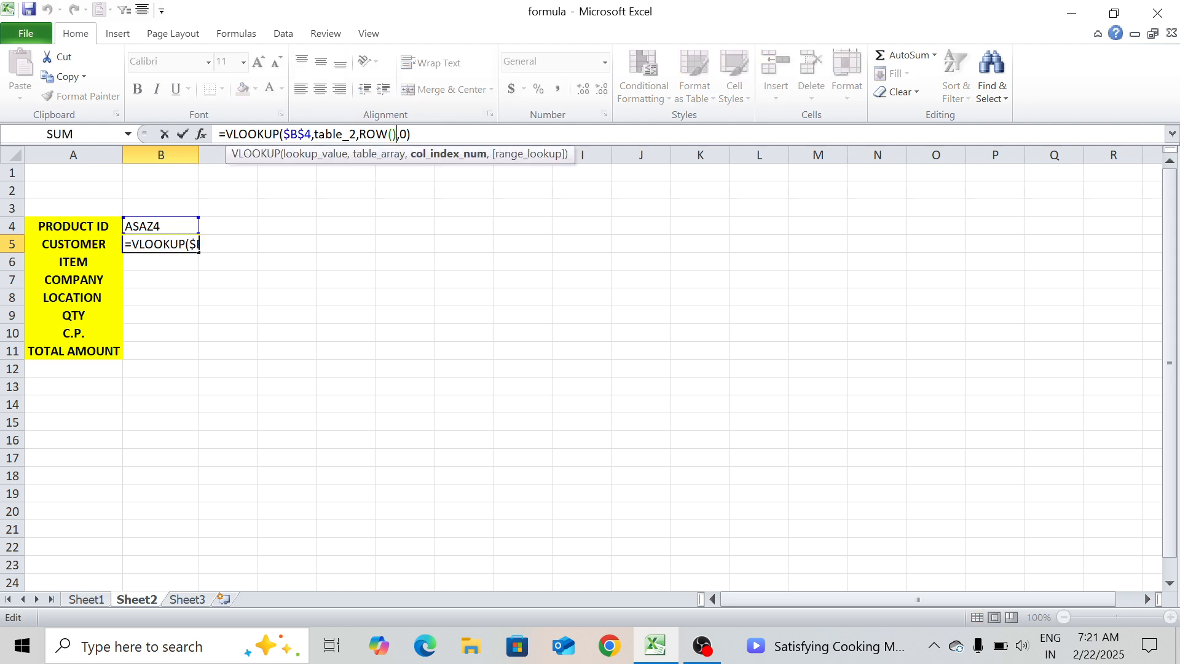
{"action": "type", "text": "-"}
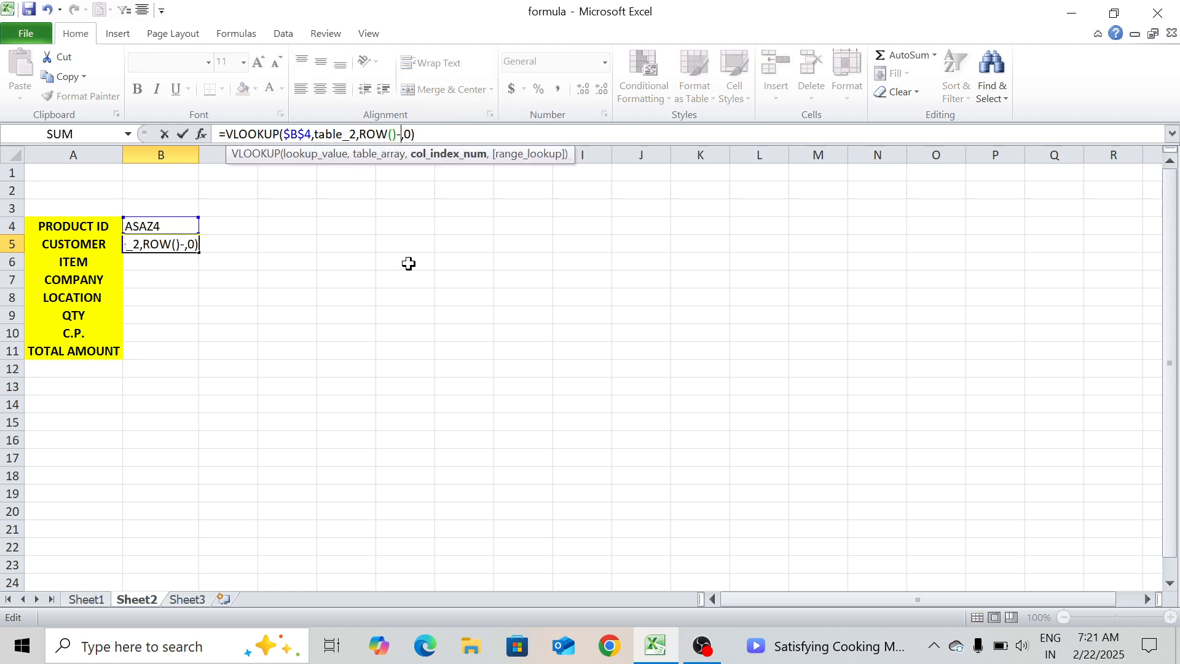
{"action": "type", "text": "3"}
{"action": "key", "text": "Return"}
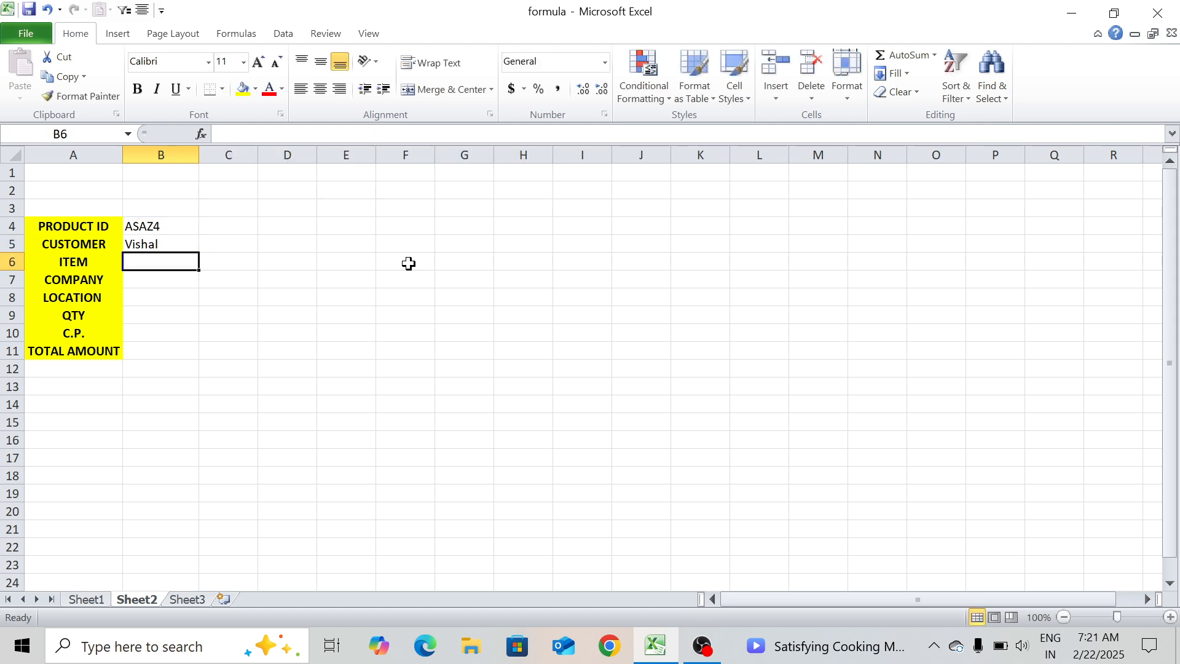
- Remove the -3 offset after ROW() in B5's VLOOKUP formula
{"action": "left_click", "coordinate": [187, 245]}
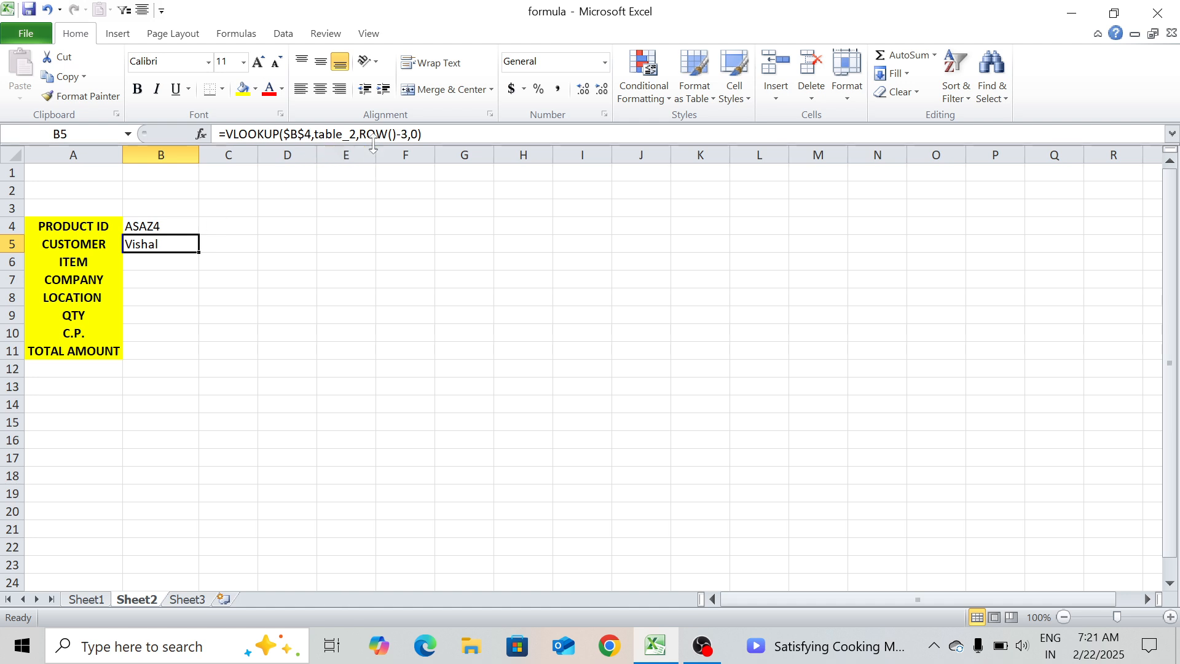
{"action": "left_click", "coordinate": [401, 135]}
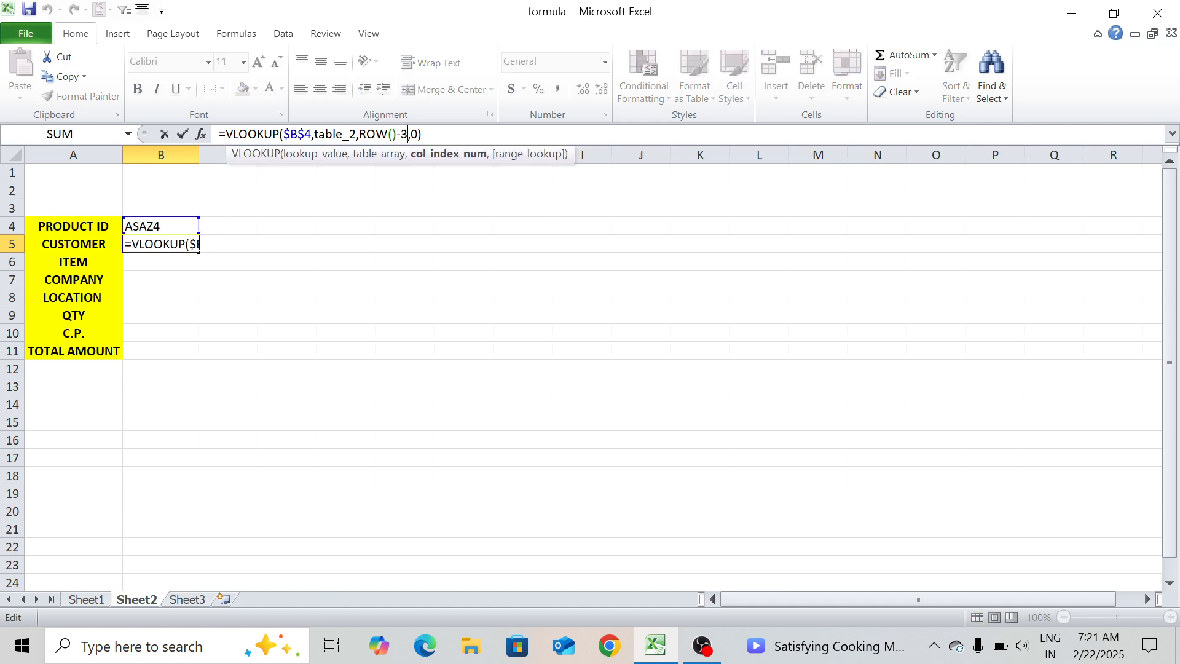
{"action": "key", "text": "BackSpace"}
{"action": "key", "text": "BackSpace"}
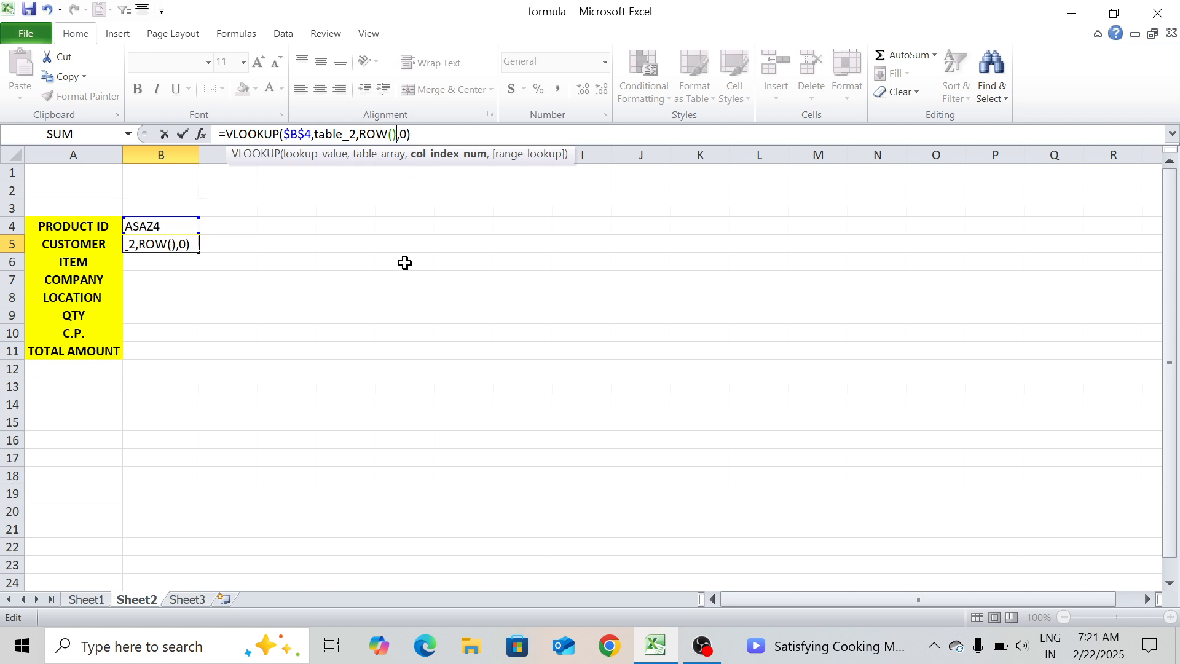
{"action": "key", "text": "Return"}
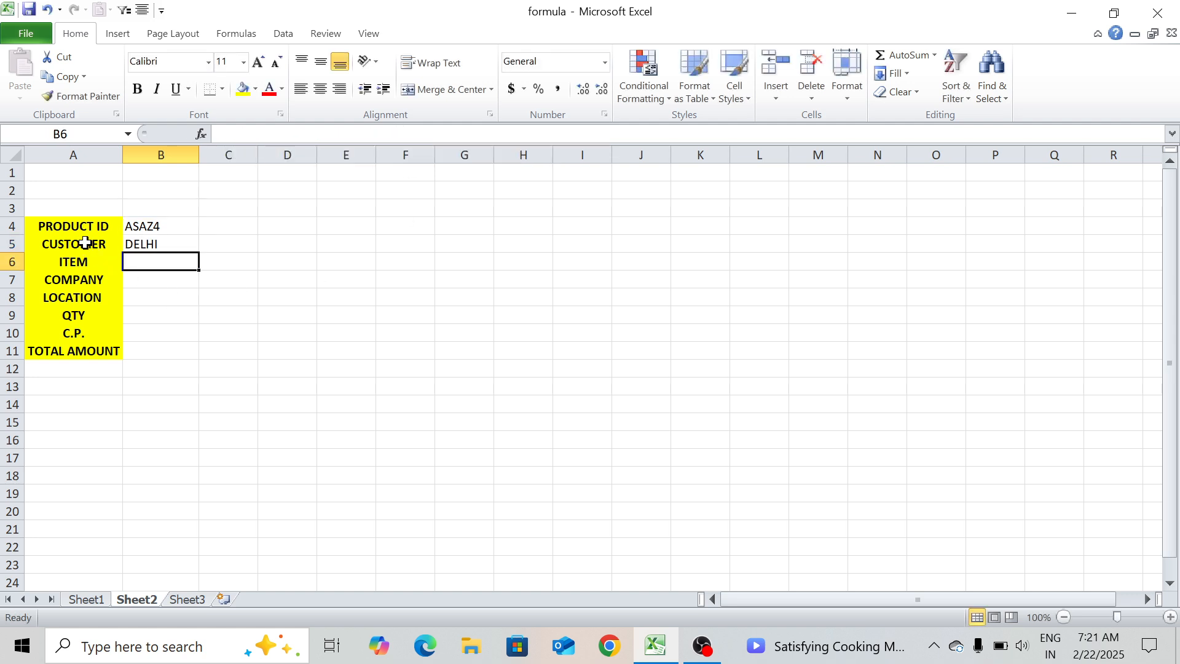
- Move the labels in A4:A11 on Sheet2 up to start at A1, and the cells B4:B5 up to start at B1
{"action": "left_click_drag", "start_coordinate": [59, 223], "coordinate": [101, 347]}
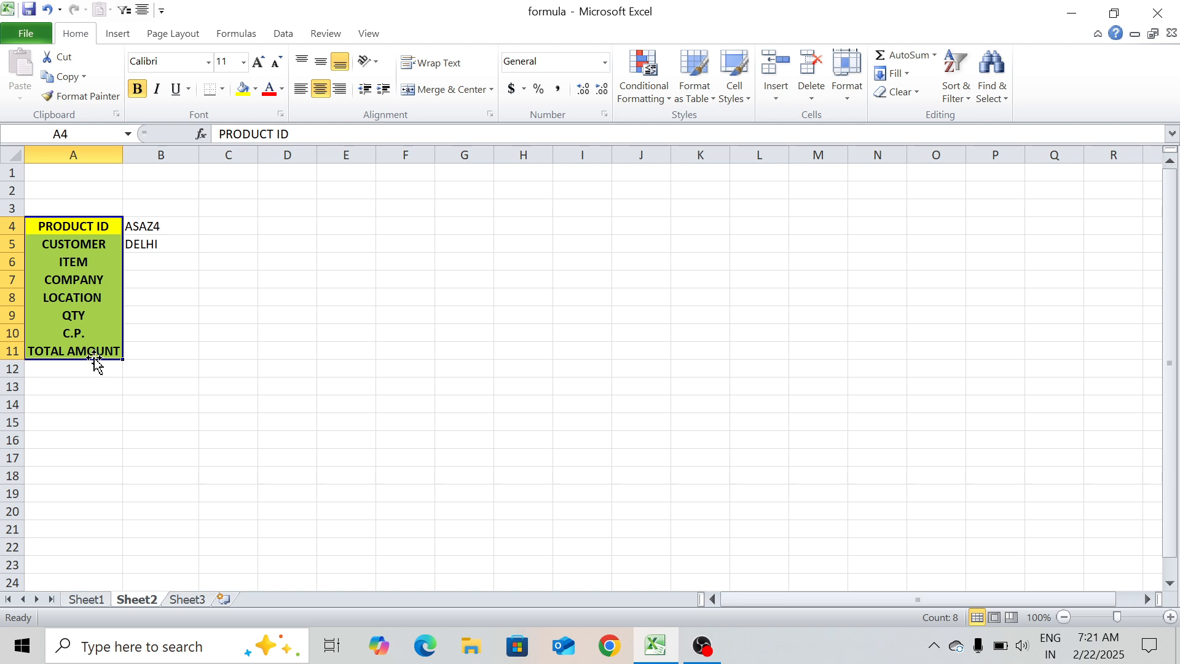
{"action": "left_click_drag", "start_coordinate": [95, 359], "coordinate": [98, 301]}
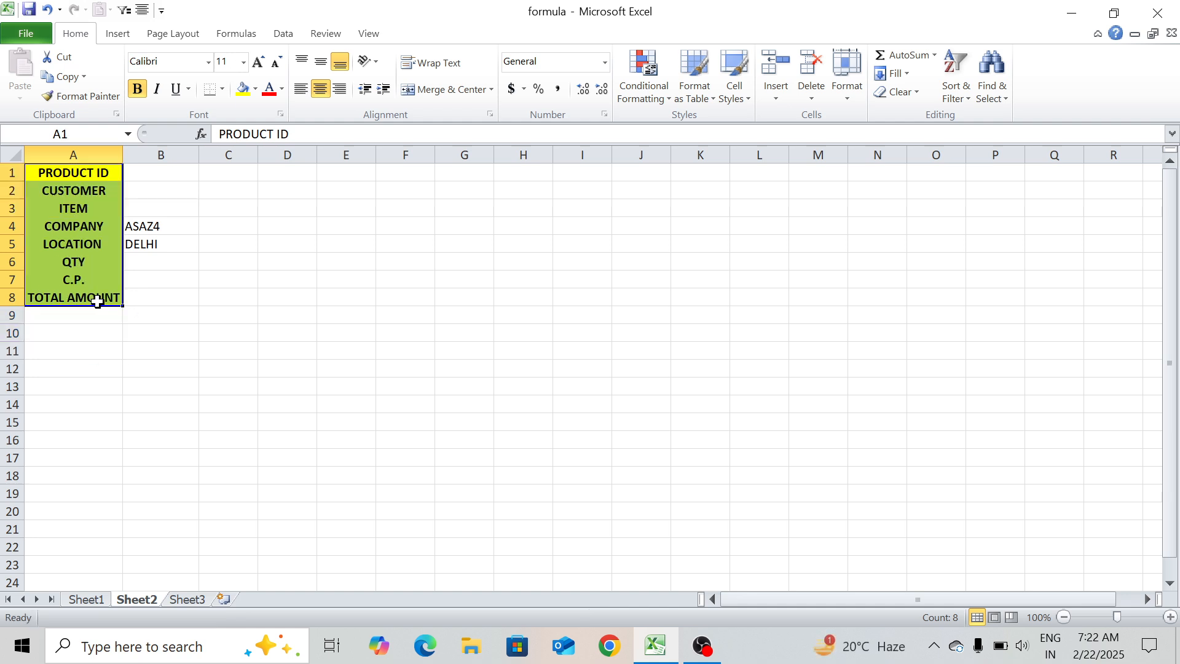
{"action": "left_click", "coordinate": [165, 228]}
{"action": "left_click_drag", "start_coordinate": [166, 228], "coordinate": [167, 202]}
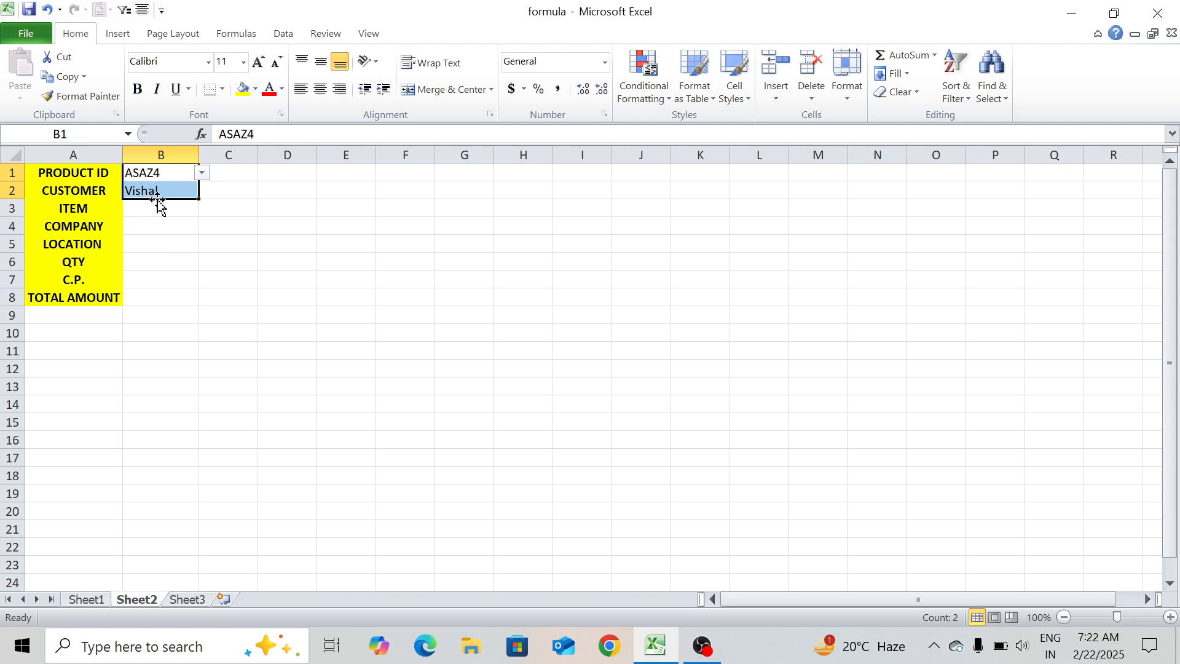
{"action": "left_click", "coordinate": [178, 237]}
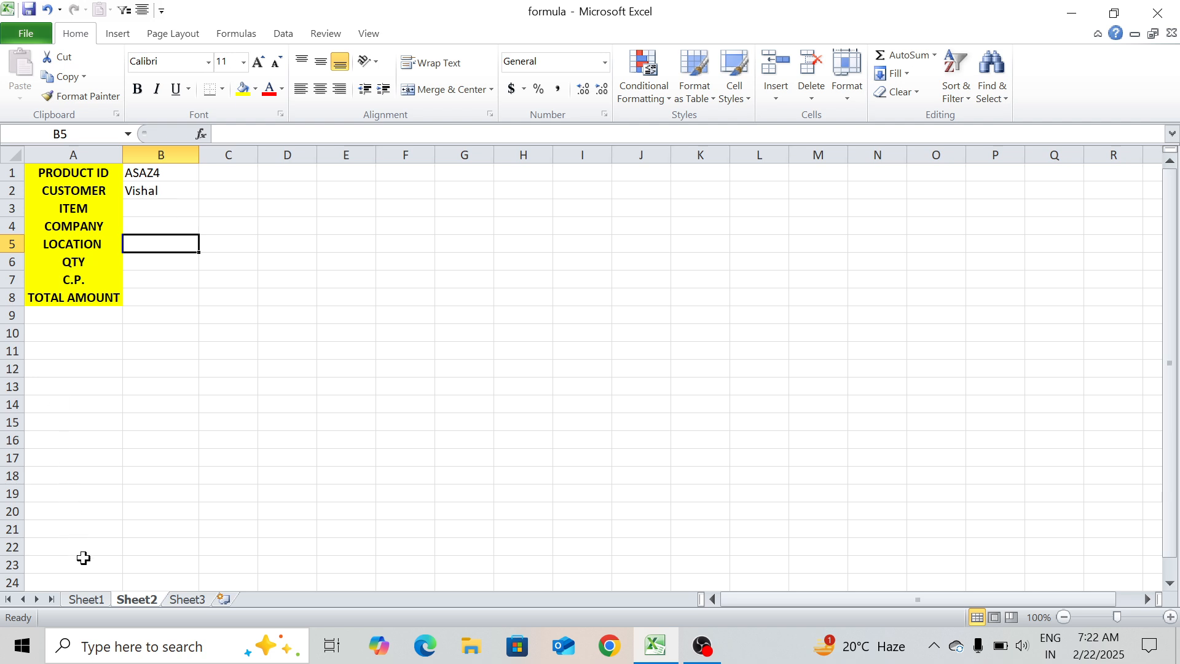
- Review the product IDs in column A of Sheet1 down to the last entry and return to the beginning of the list
{"action": "left_click", "coordinate": [88, 599]}
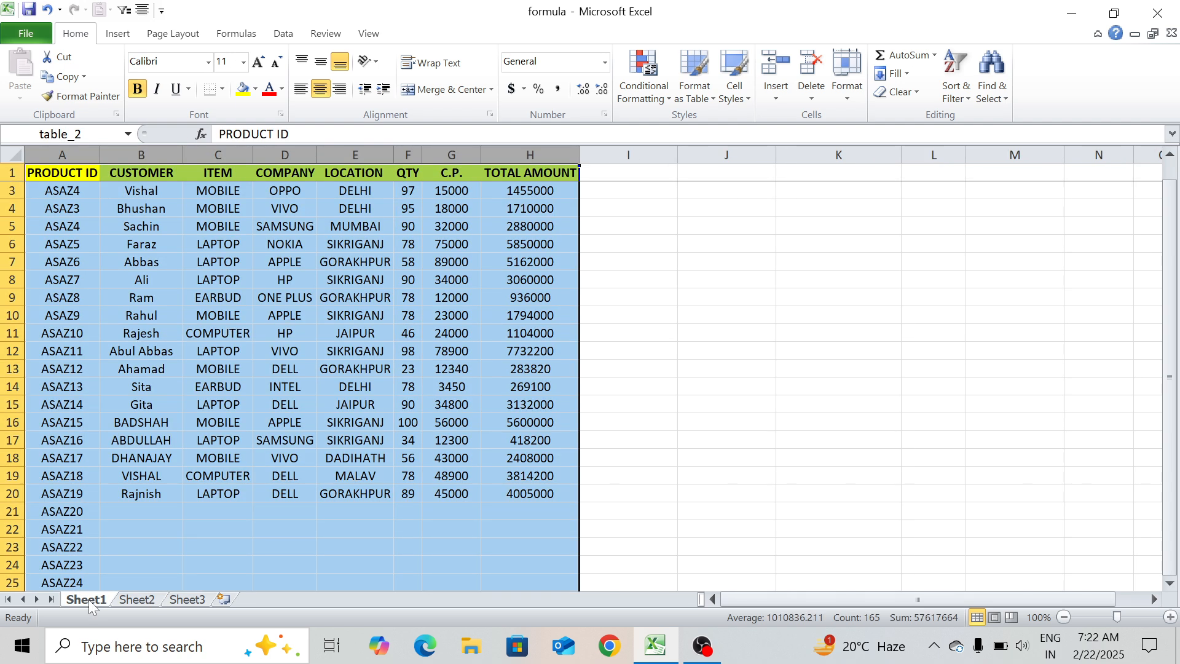
{"action": "left_click", "coordinate": [64, 232]}
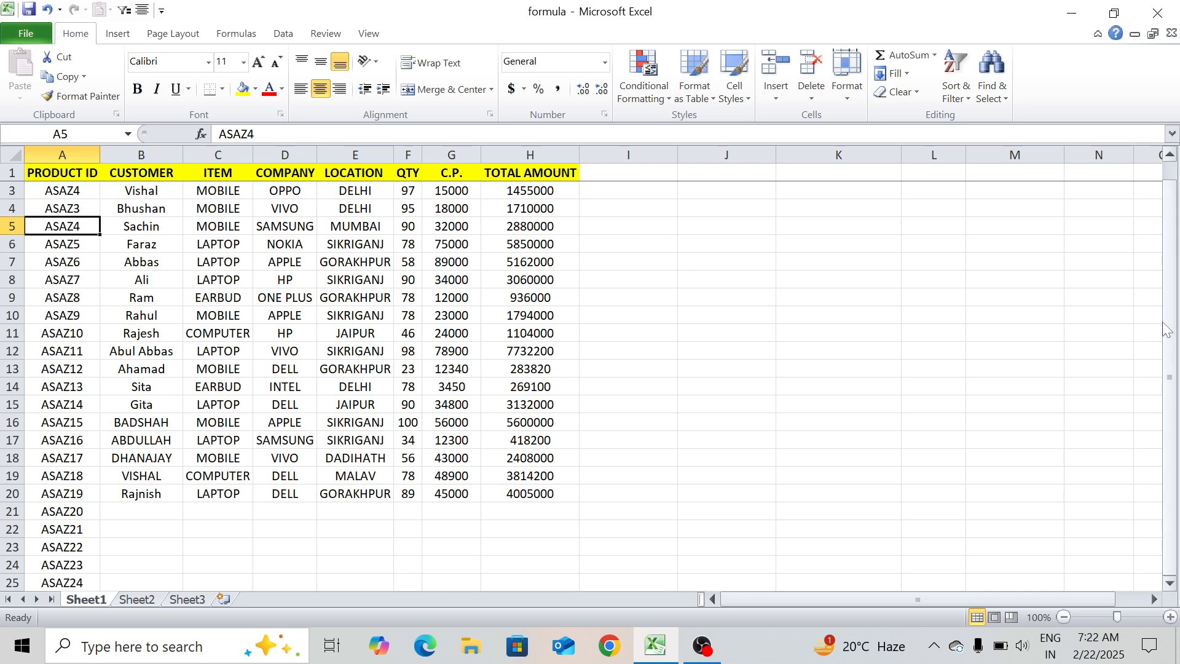
{"action": "left_click_drag", "start_coordinate": [1170, 301], "coordinate": [1171, 283]}
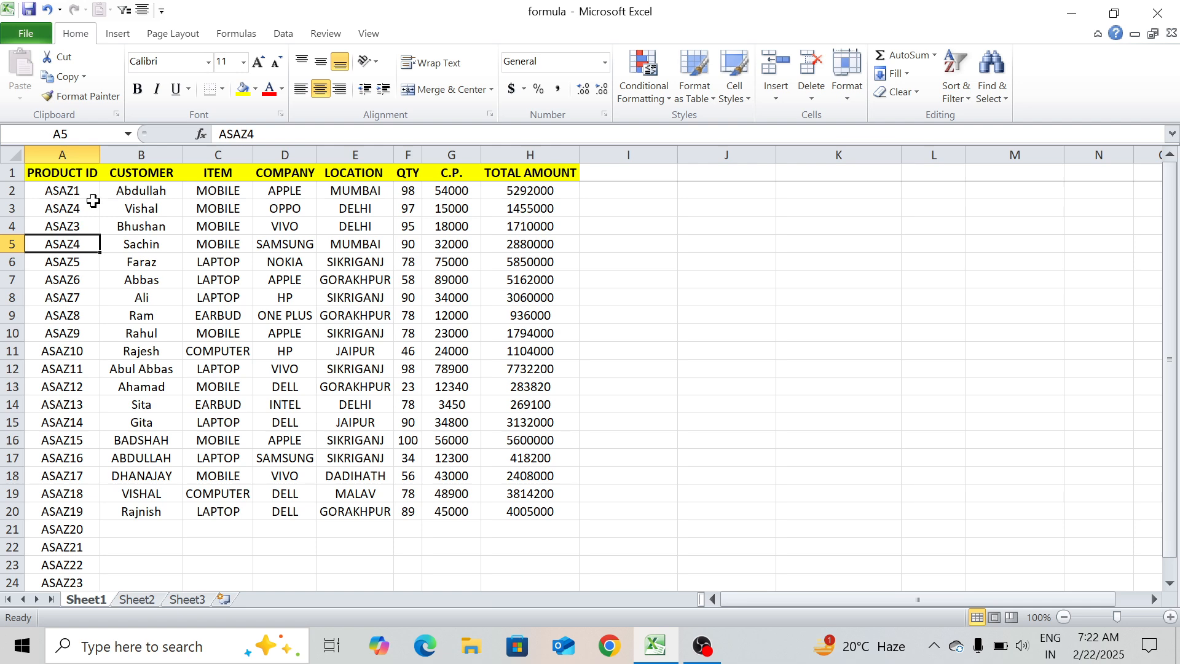
{"action": "key", "text": "ctrl+Down"}
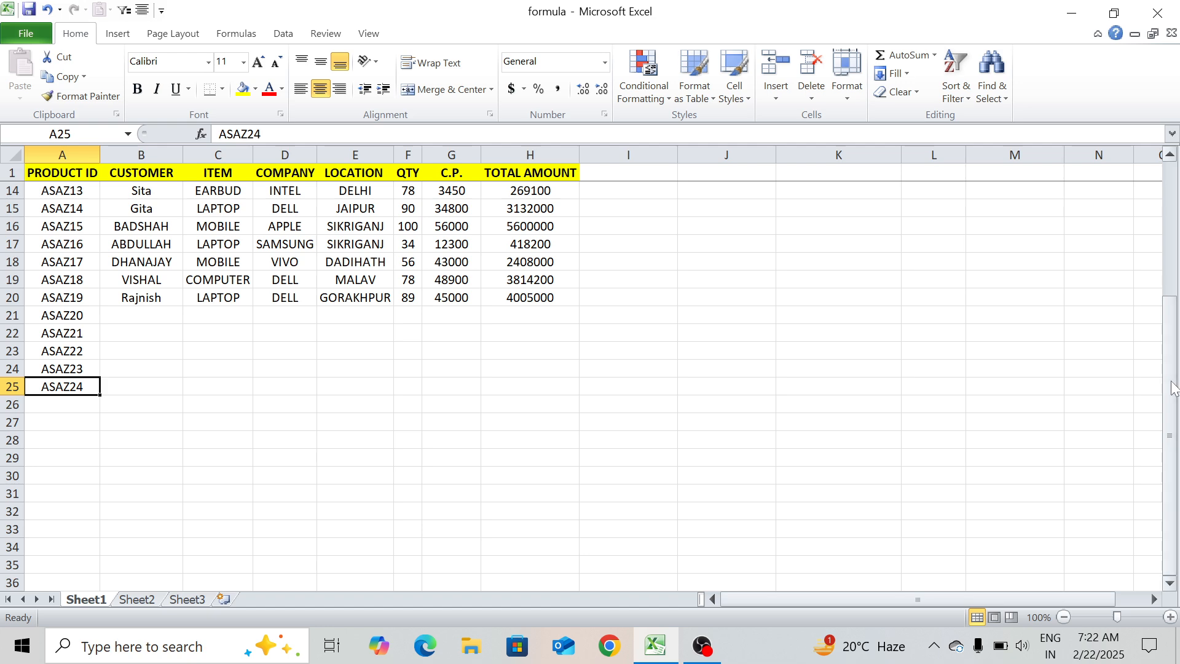
{"action": "left_click_drag", "start_coordinate": [1173, 387], "coordinate": [1171, 252]}
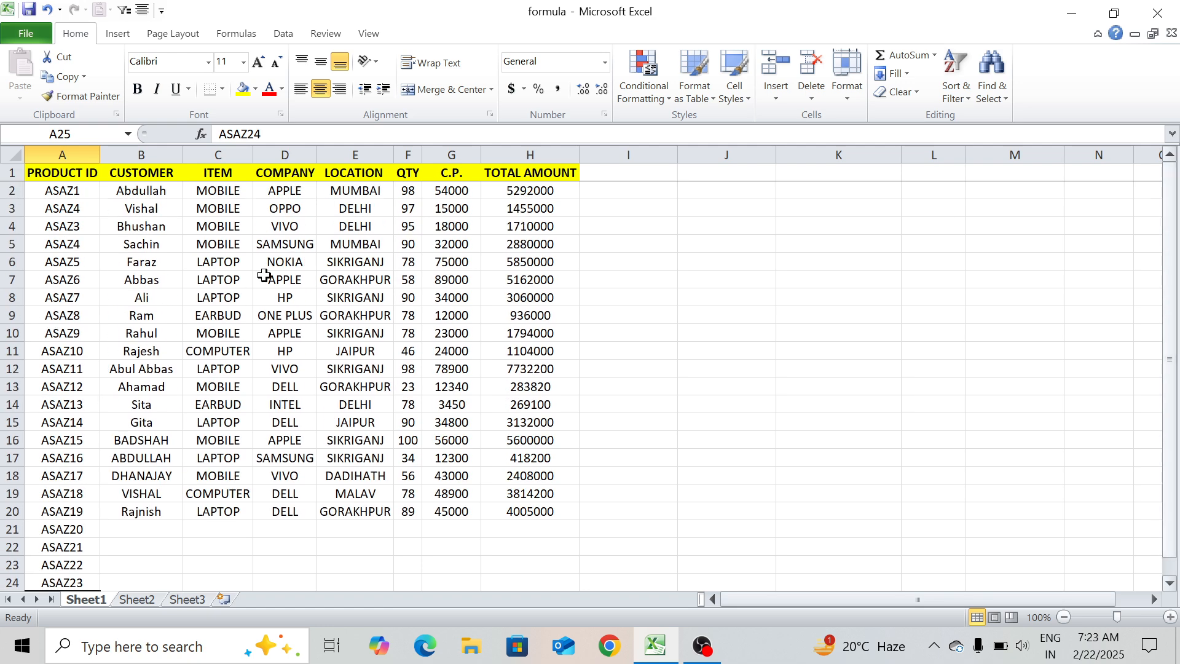
- Correct the duplicate product ID in cell A3 of Sheet1 to ASAZ2
{"action": "left_click", "coordinate": [79, 207]}
{"action": "type", "text": "ASAZ4"}
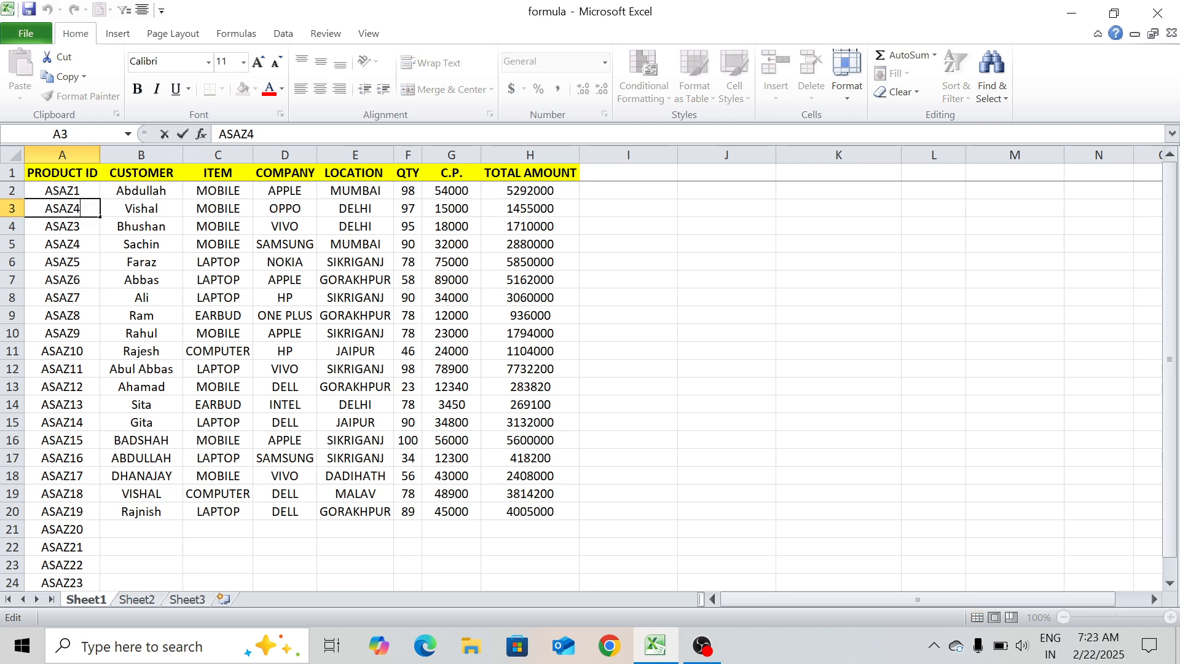
{"action": "key", "text": "BackSpace"}
{"action": "type", "text": "2"}
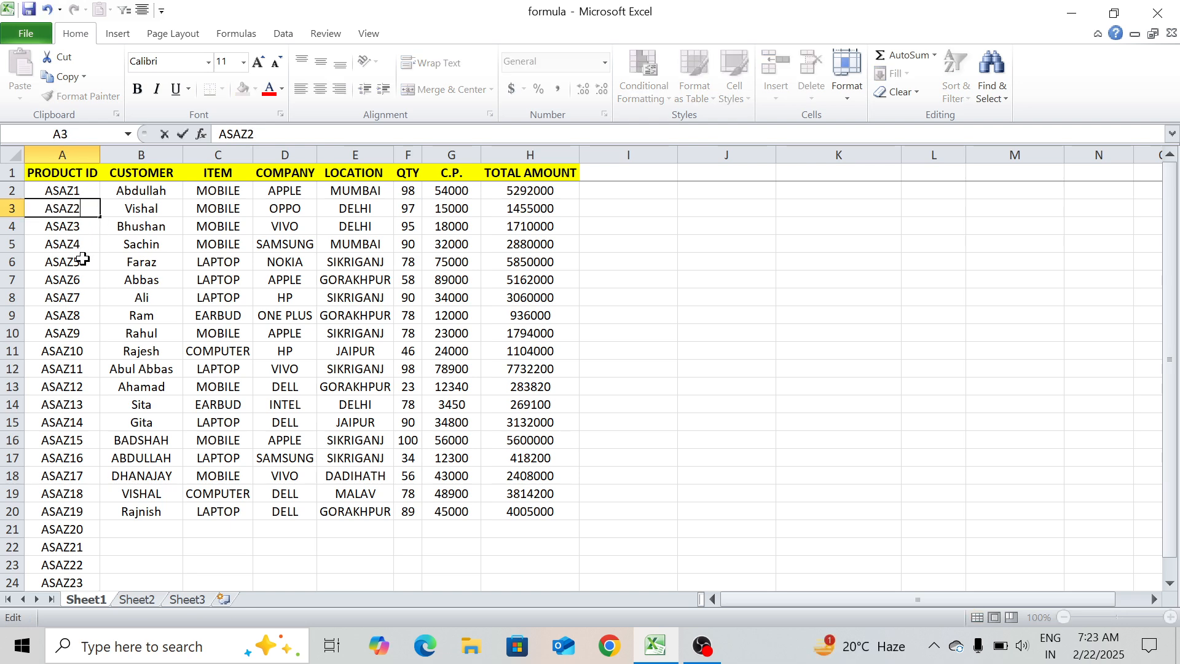
{"action": "left_click", "coordinate": [590, 337]}
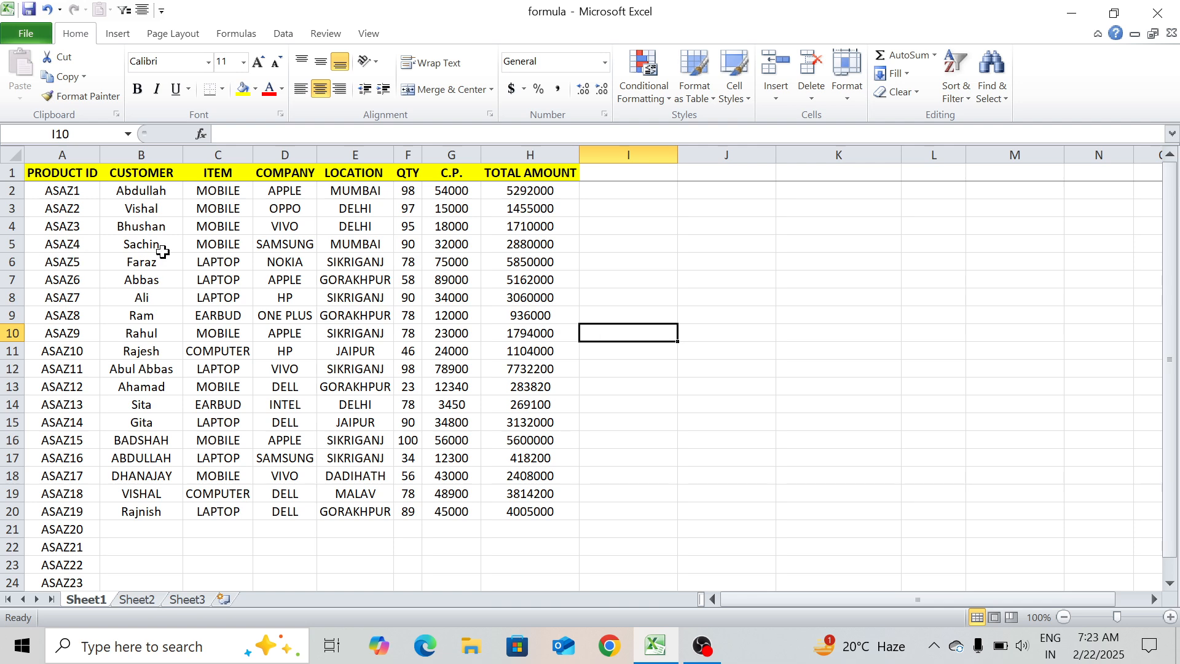
- Fill B2's VLOOKUP formula on Sheet2 down to B8 and compare the retrieved details with the records on Sheet1
{"action": "left_click", "coordinate": [139, 601]}
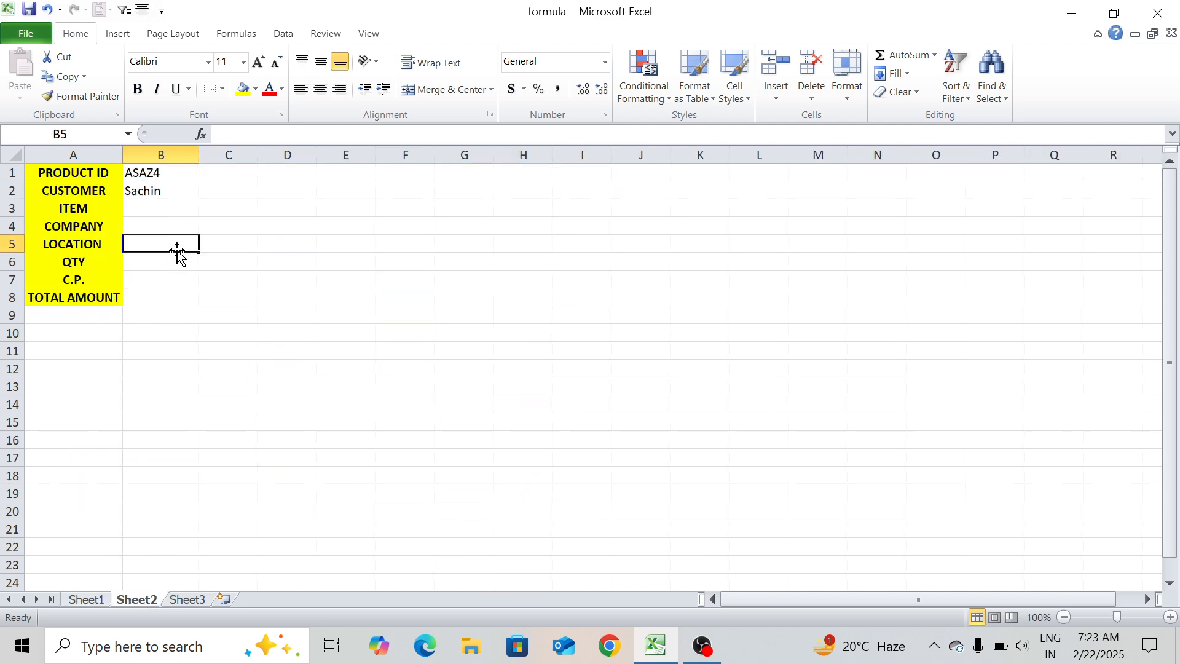
{"action": "left_click", "coordinate": [177, 191]}
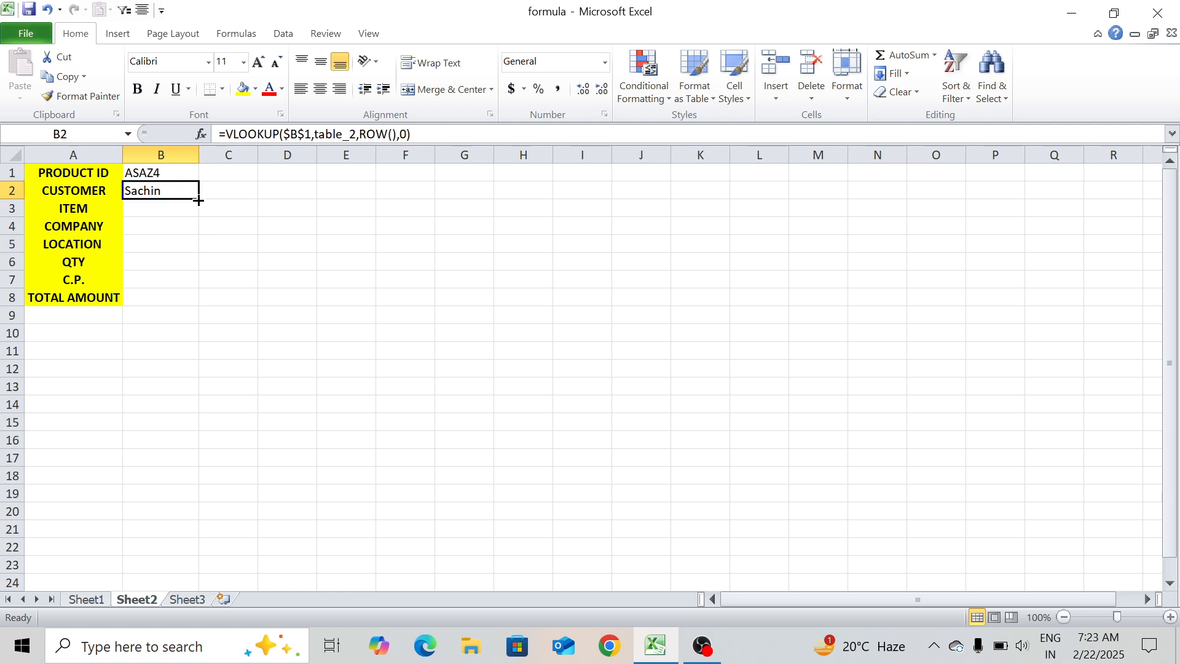
{"action": "double_click", "coordinate": [198, 200]}
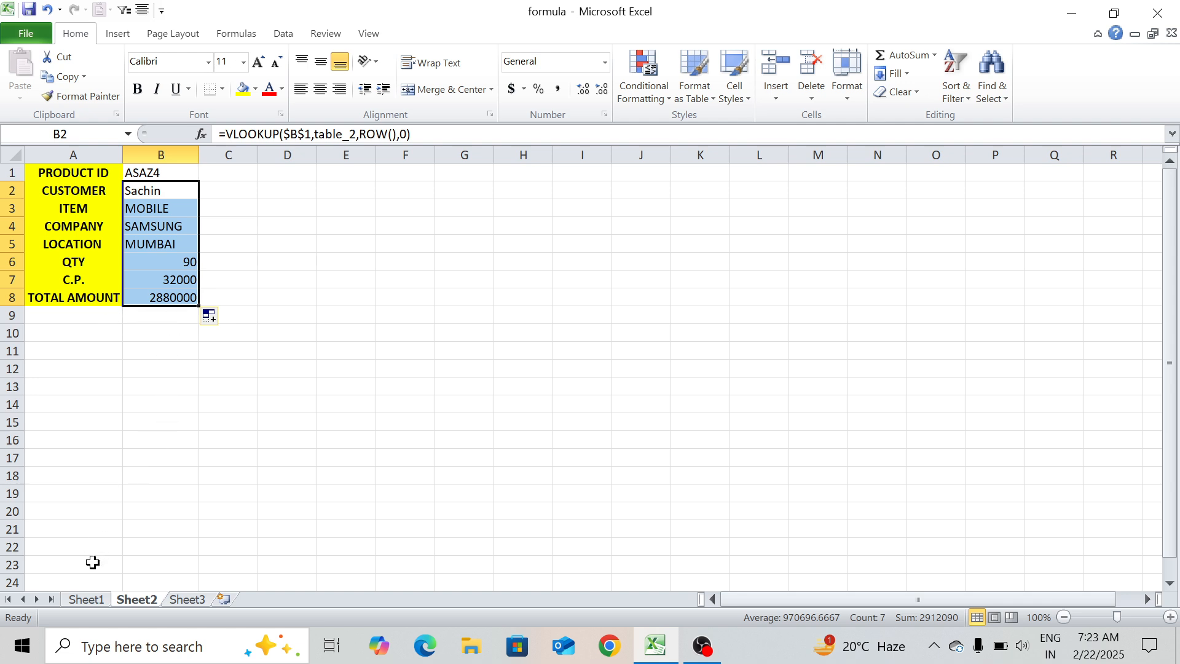
{"action": "left_click", "coordinate": [86, 599]}
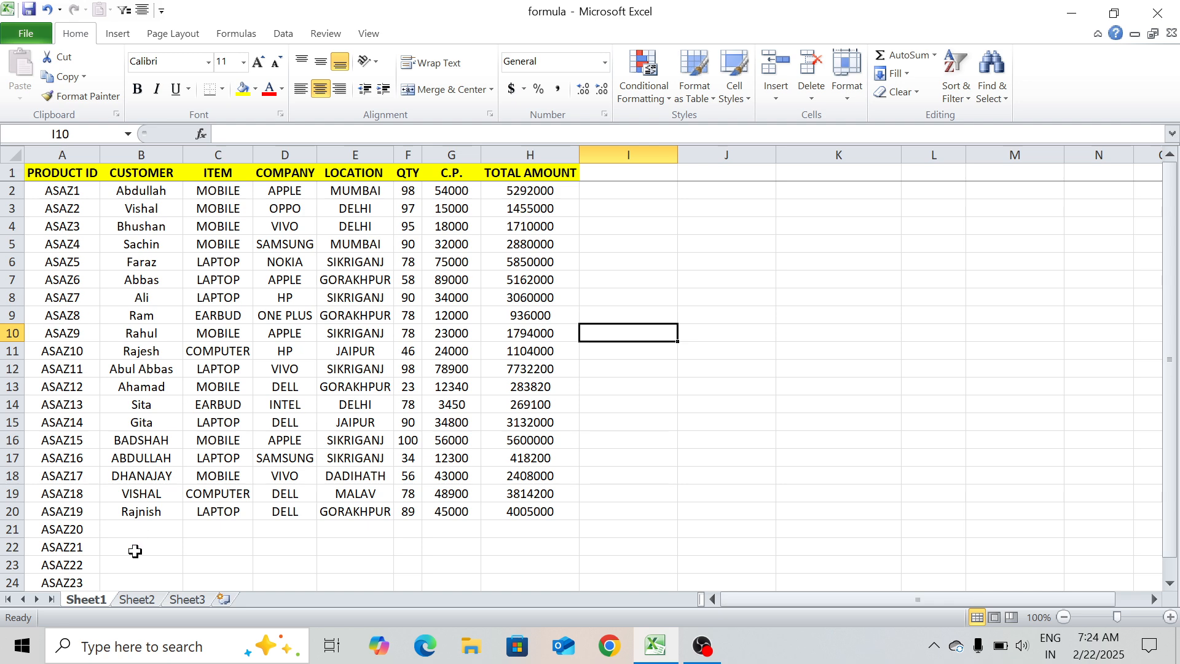
{"action": "left_click", "coordinate": [138, 602]}
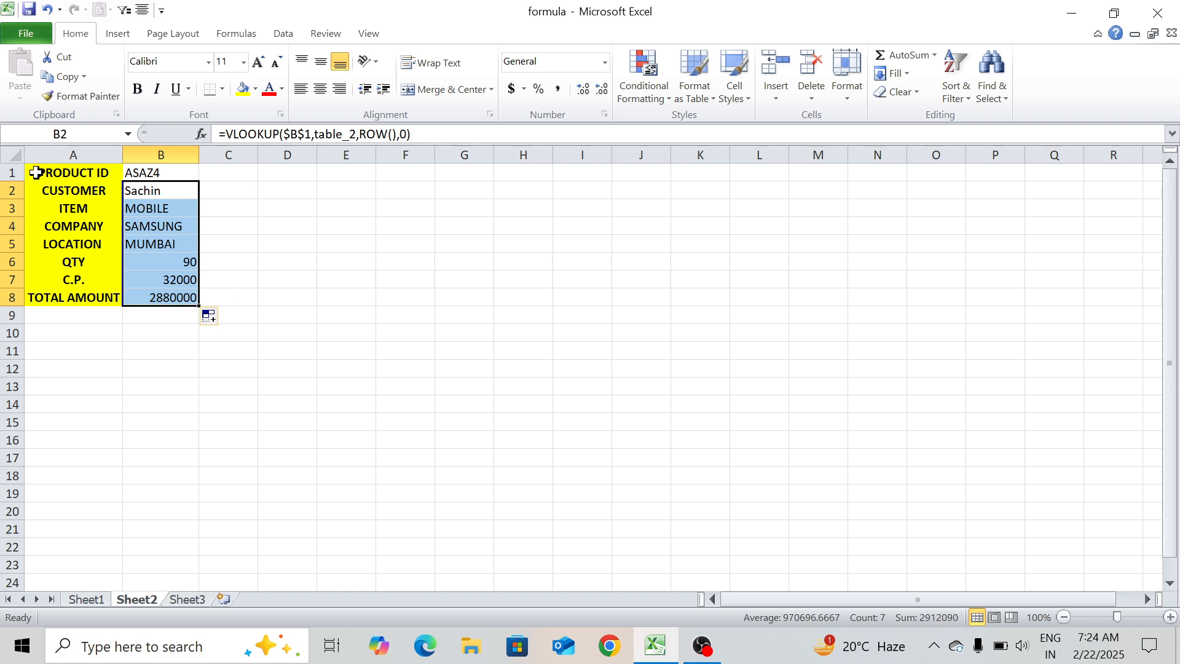
- Center the contents of the lookup form in A1:B8 on Sheet2 horizontally
{"action": "left_click_drag", "start_coordinate": [35, 172], "coordinate": [170, 296]}
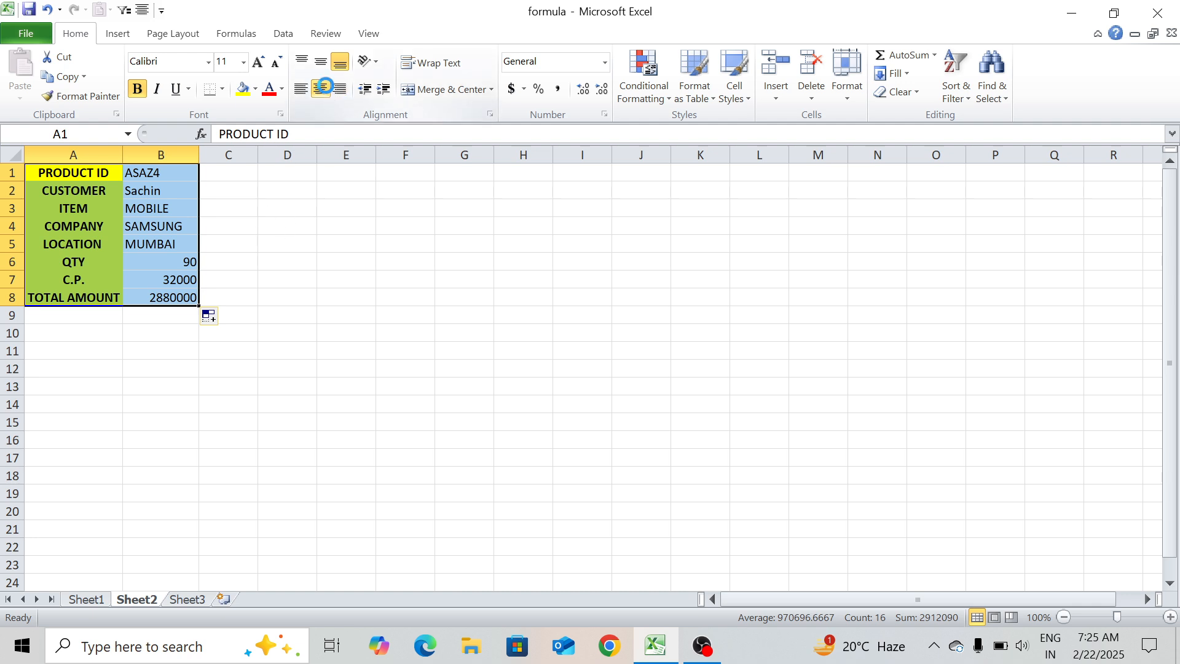
{"action": "left_click", "coordinate": [328, 92]}
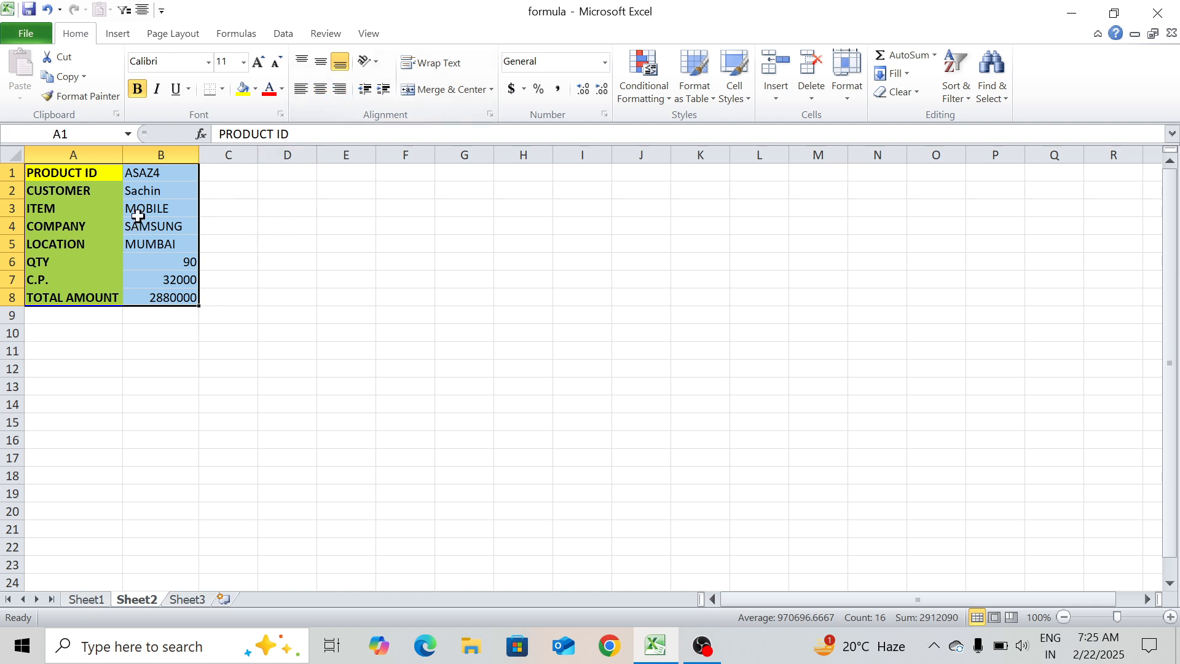
{"action": "left_click", "coordinate": [326, 91]}
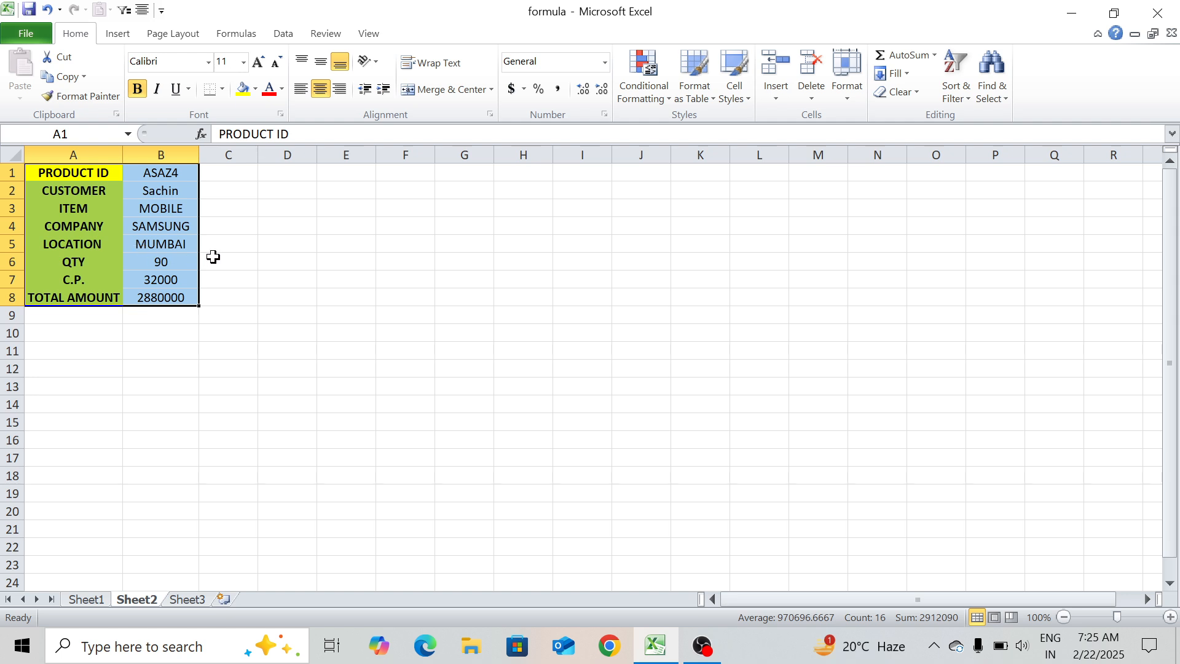
- Apply All Borders to the lookup form range A1:B8 and deselect it
{"action": "left_click", "coordinate": [223, 93]}
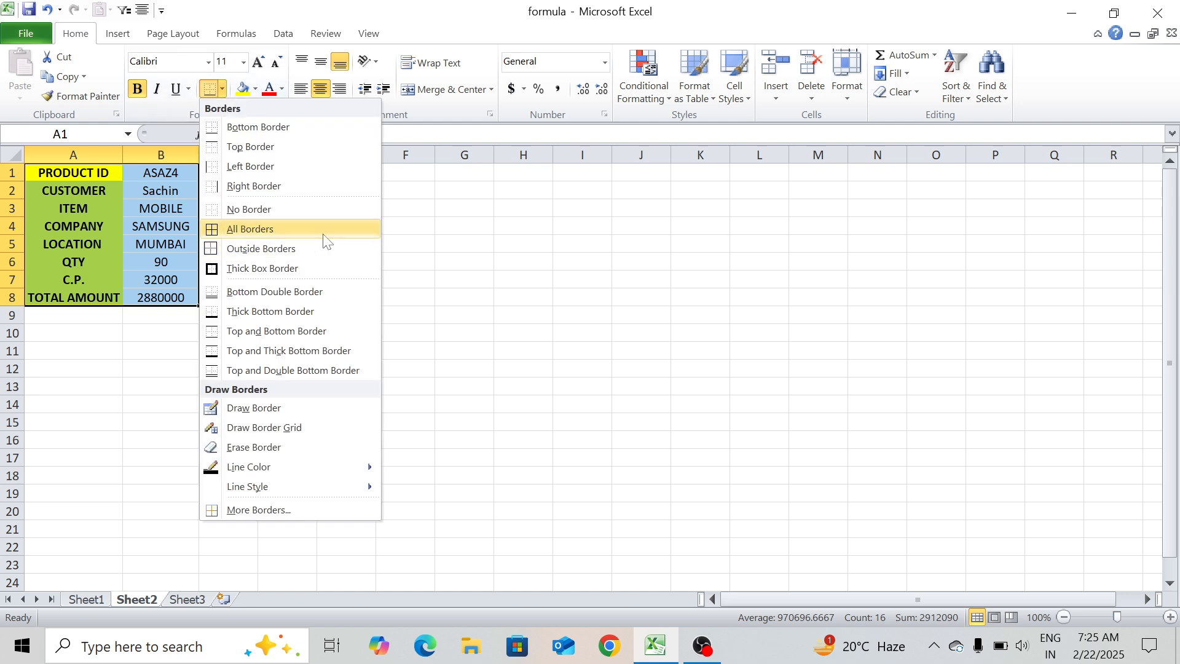
{"action": "left_click", "coordinate": [465, 270]}
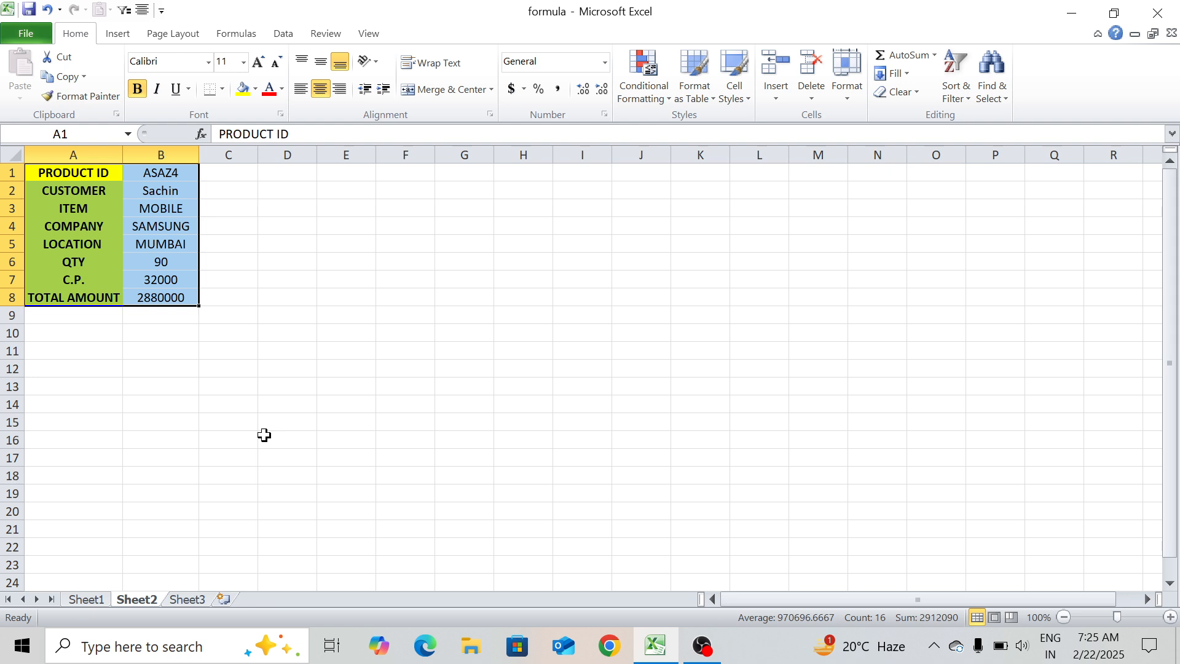
{"action": "key", "text": "alt+h"}
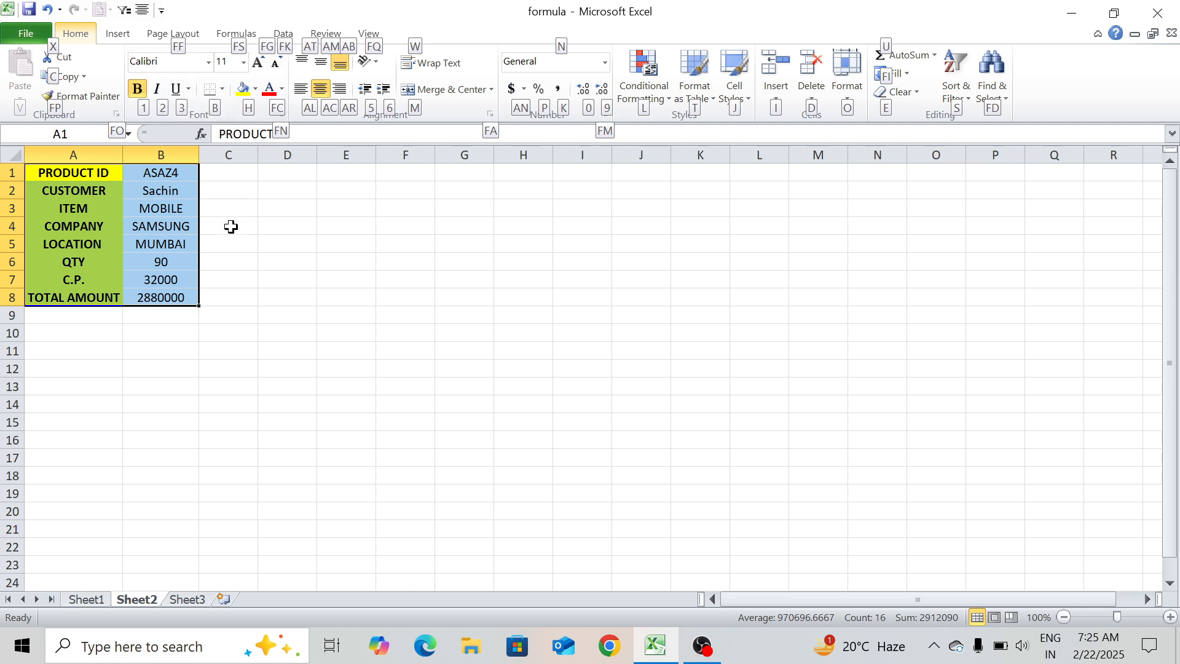
{"action": "key", "text": "b"}
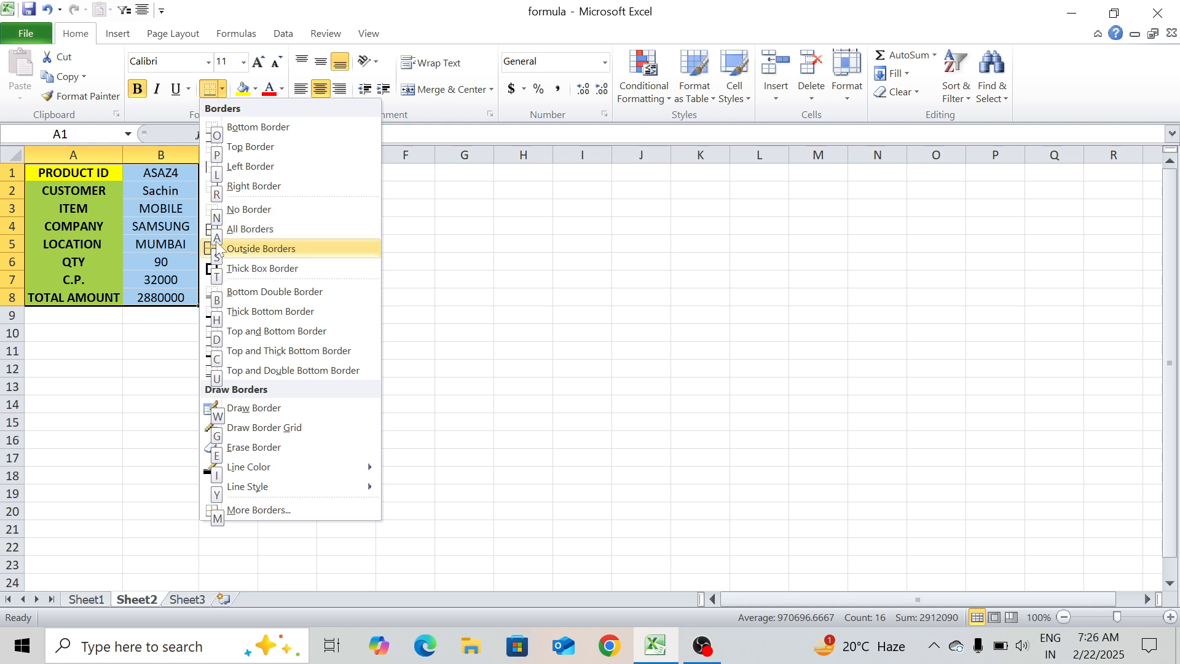
{"action": "left_click", "coordinate": [382, 251]}
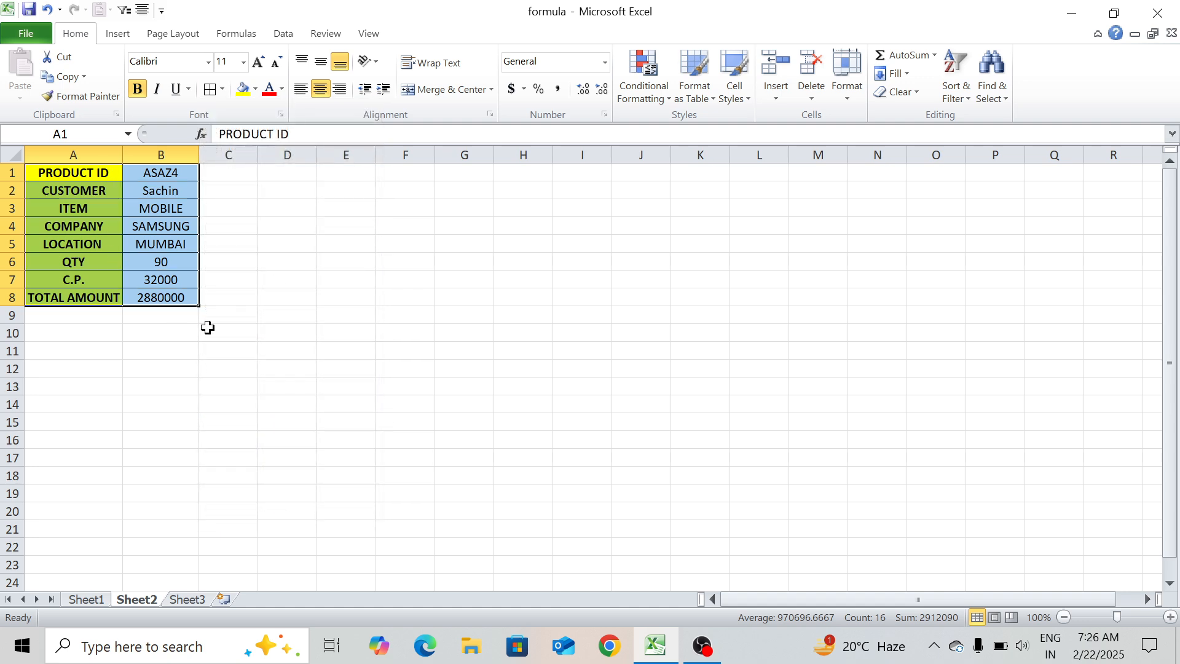
{"action": "left_click", "coordinate": [208, 327]}
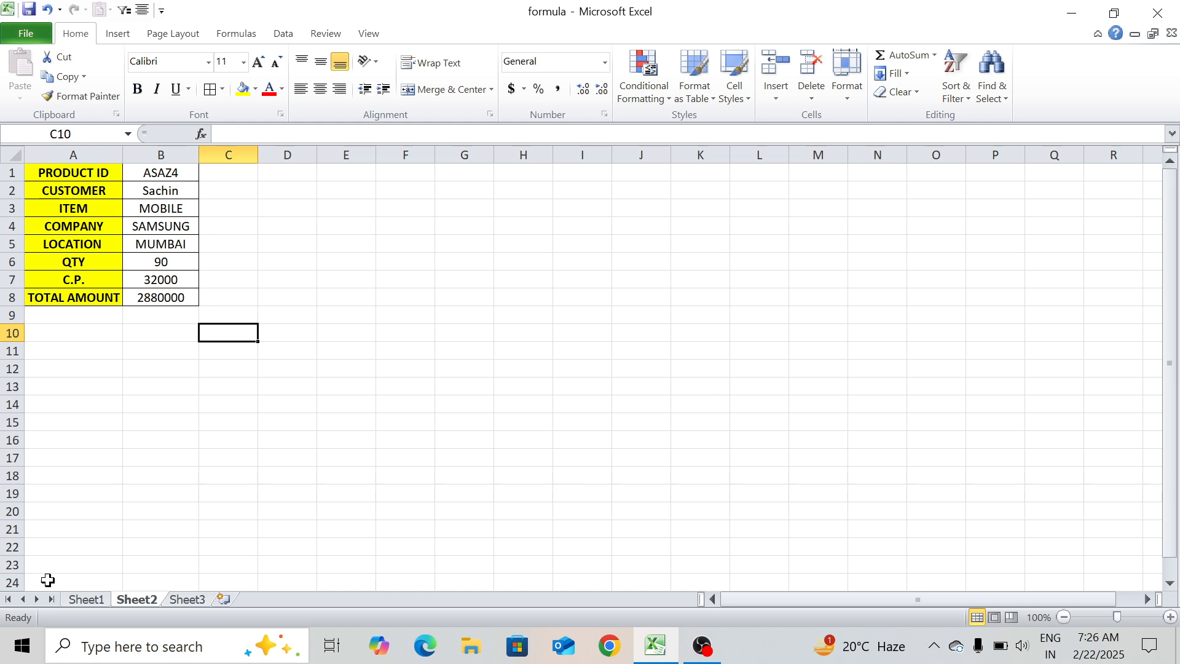
{"action": "left_click", "coordinate": [76, 600]}
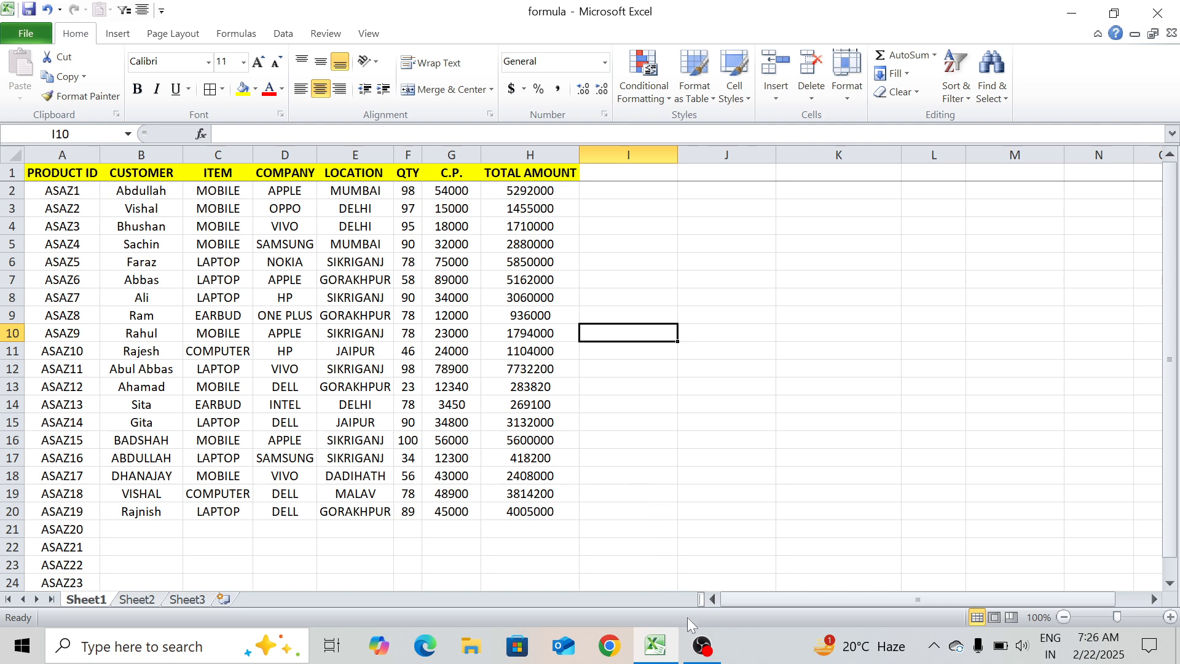
{"action": "left_click", "coordinate": [693, 645]}
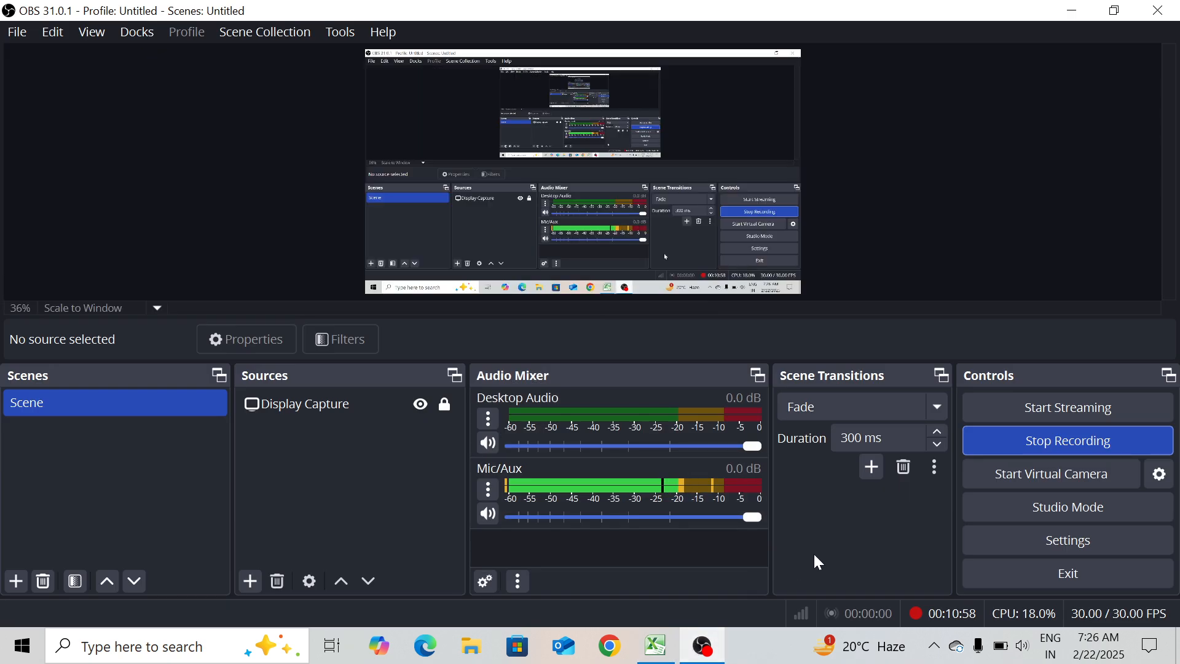